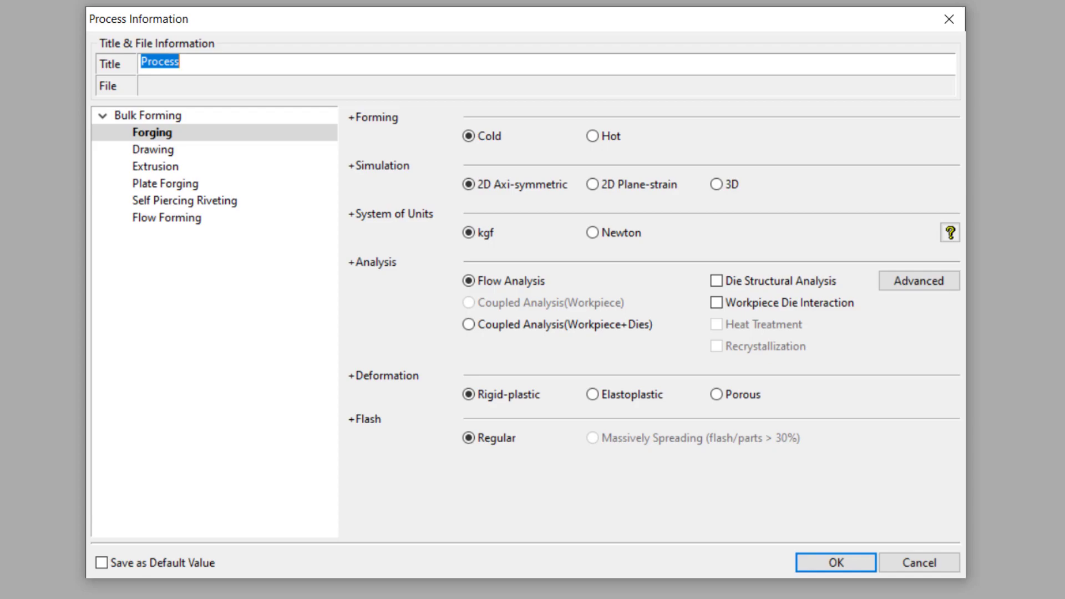
Choose cold 2D axi-symmetric forging, Newton units, rigid-plastic flow analysis, and accept the process settings.
left_click(472, 138)
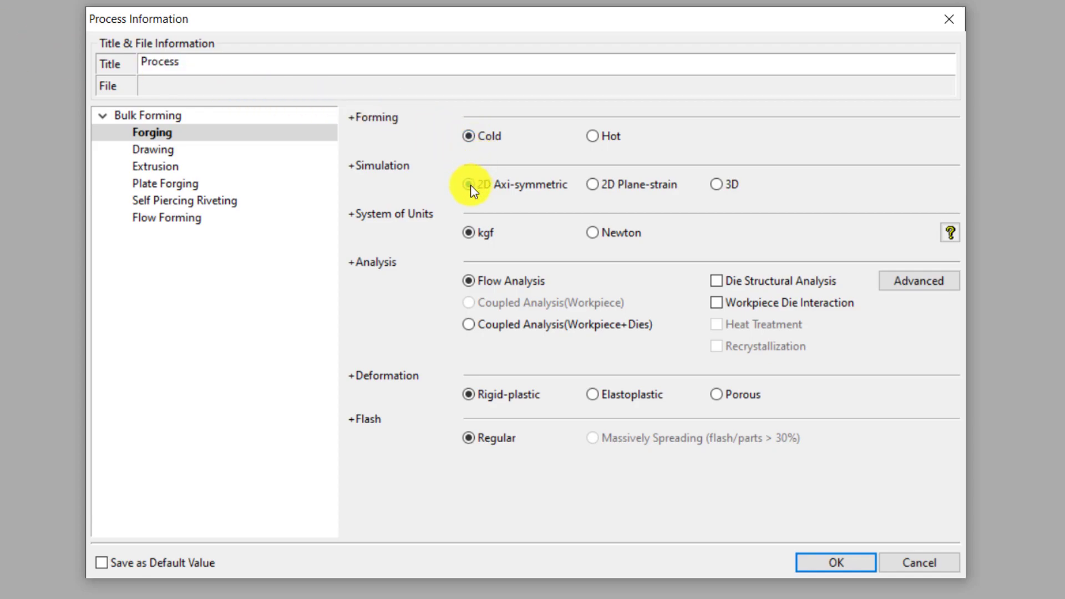
left_click(598, 237)
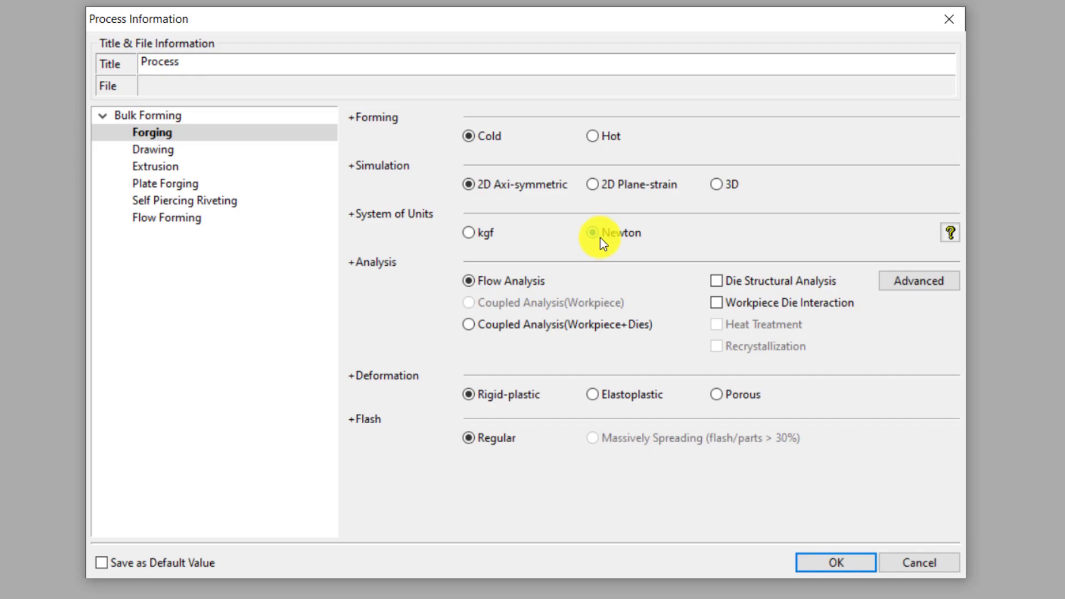
left_click(526, 285)
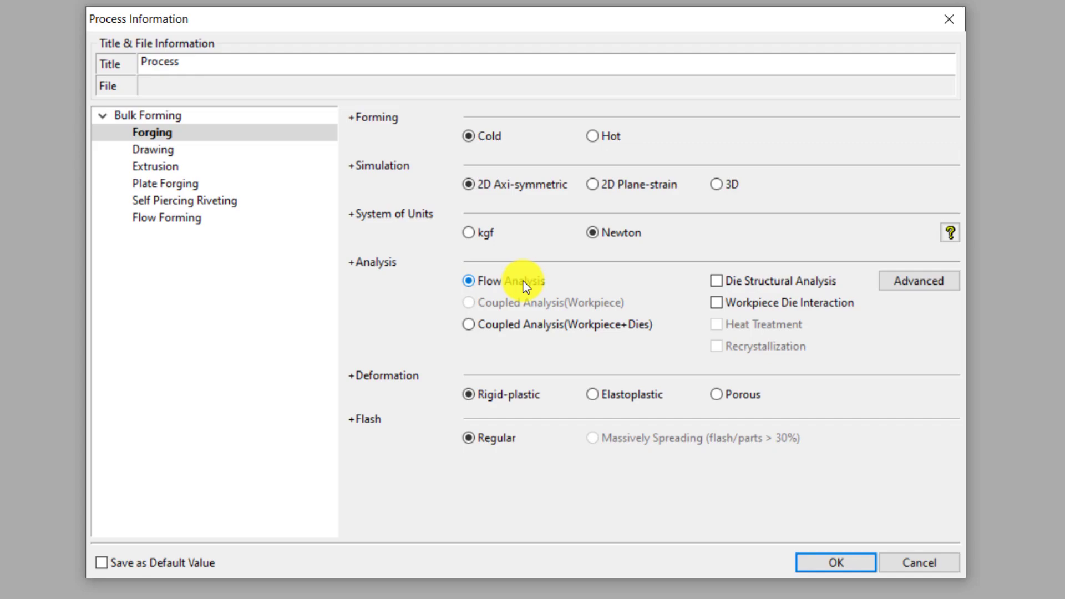
left_click(523, 396)
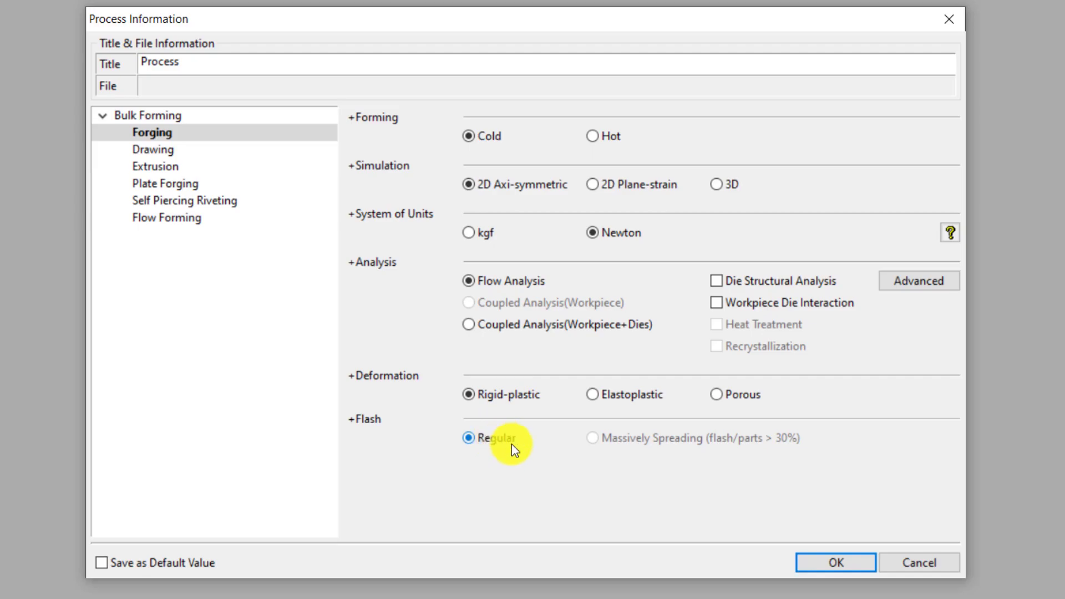
left_click(826, 562)
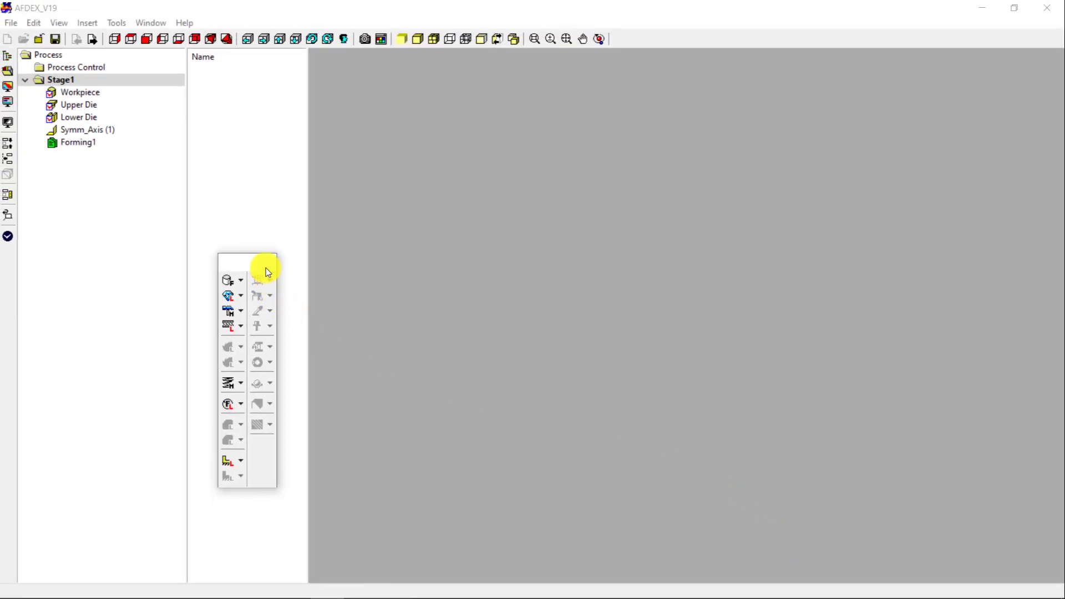
Import 2D_ex02.dxf as the model and have AFDEX build all five stages automatically.
left_click_drag(265, 268, 260, 223)
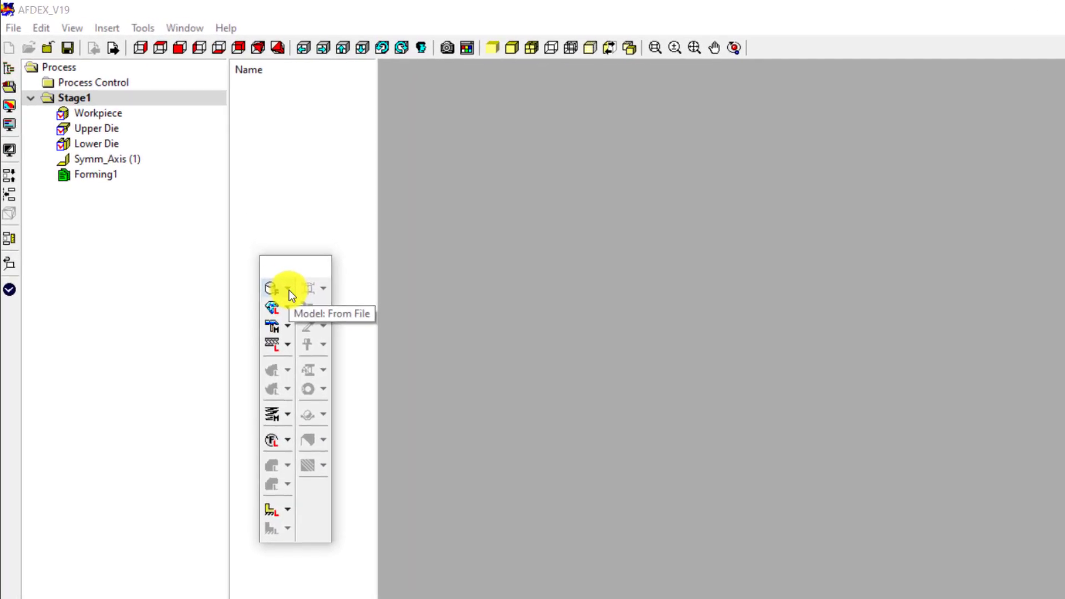
left_click(288, 289)
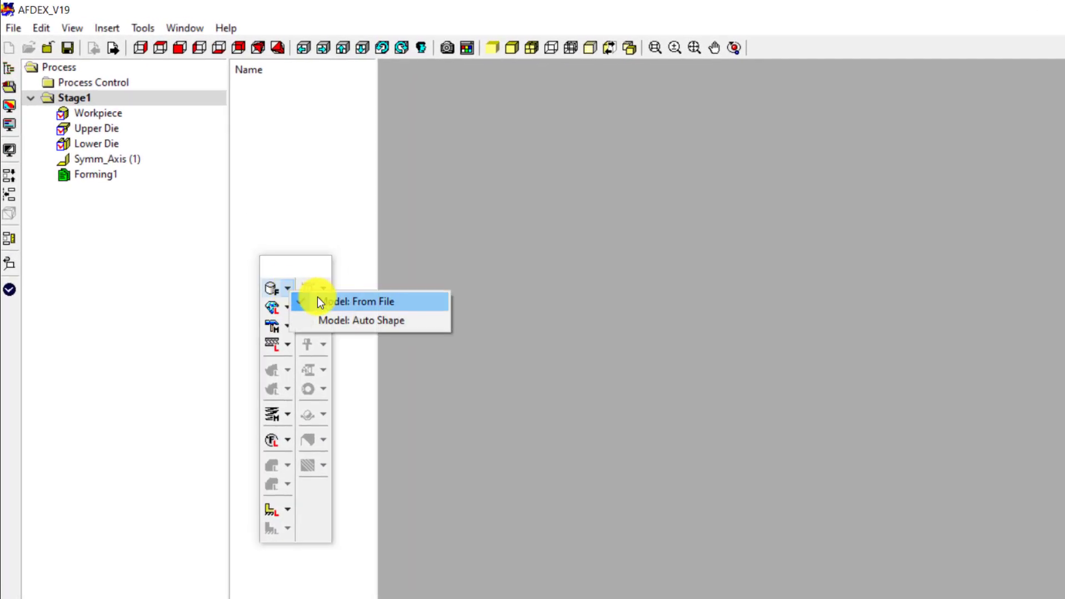
left_click(324, 303)
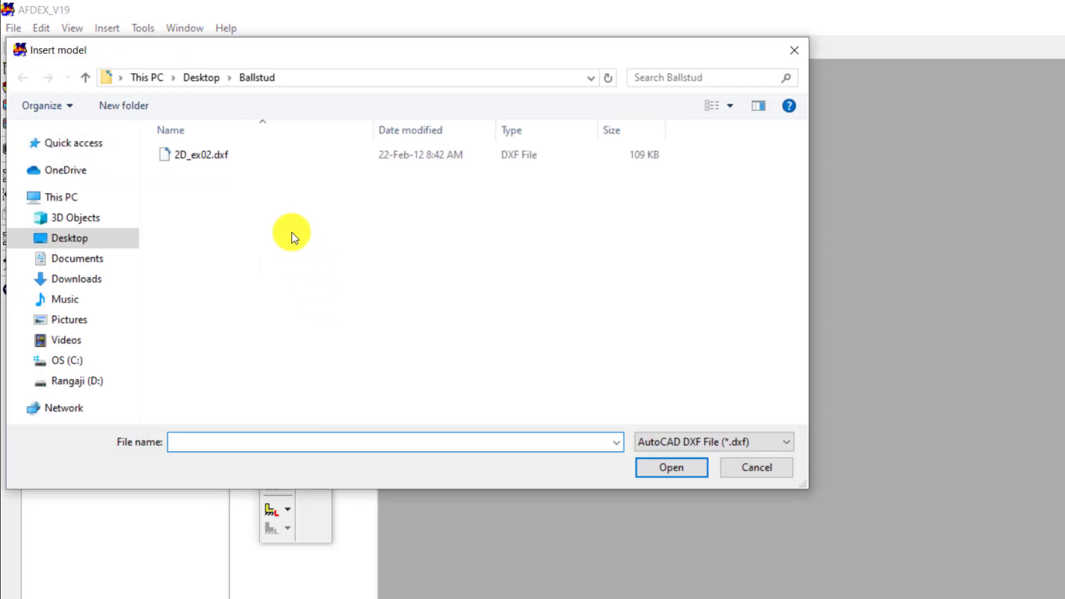
left_click(241, 157)
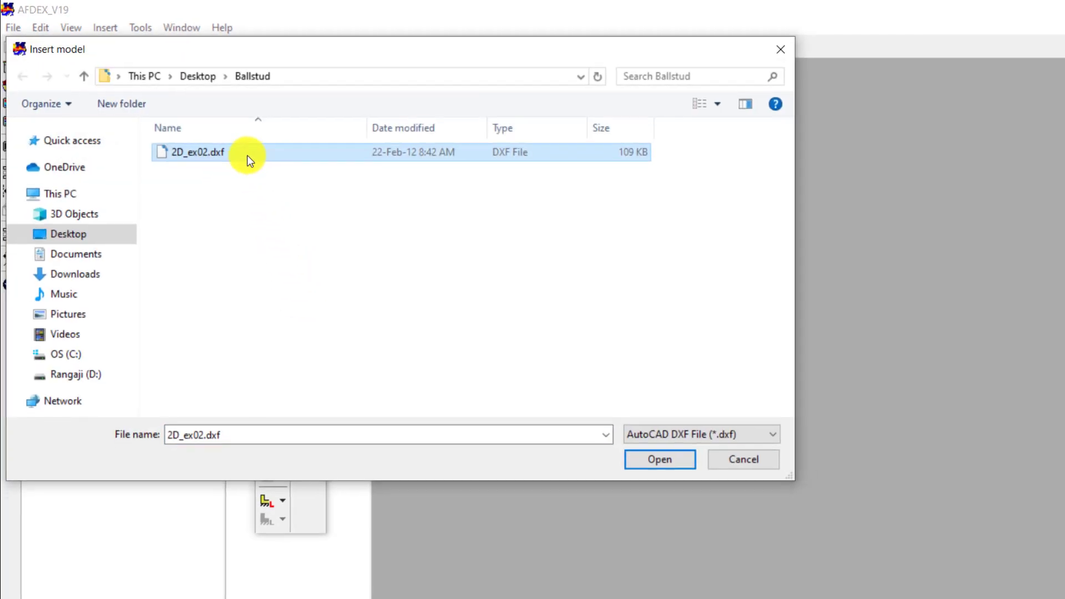
left_click(569, 410)
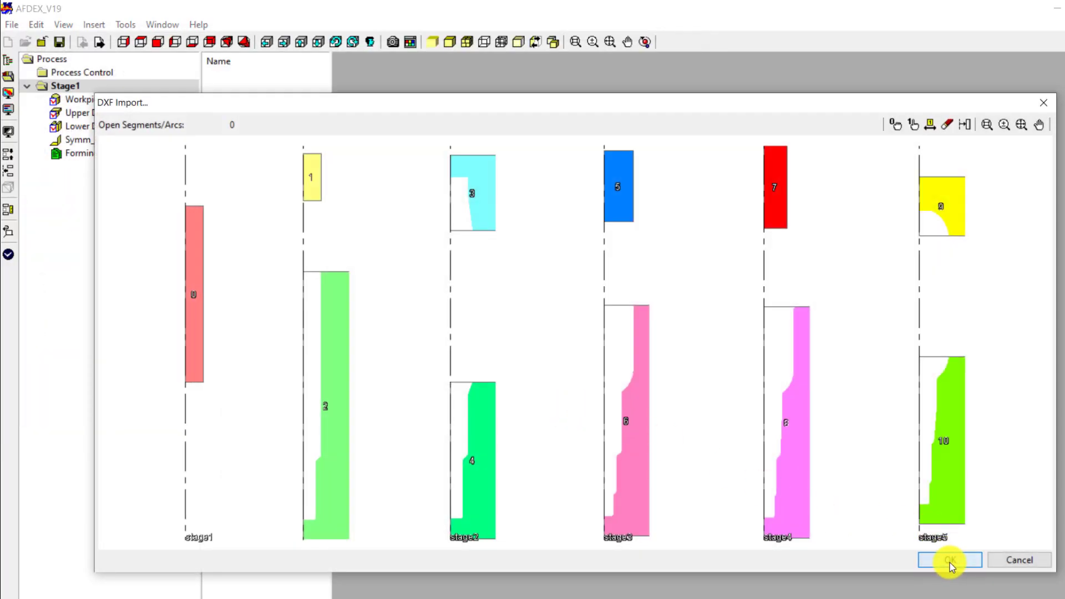
left_click(950, 563)
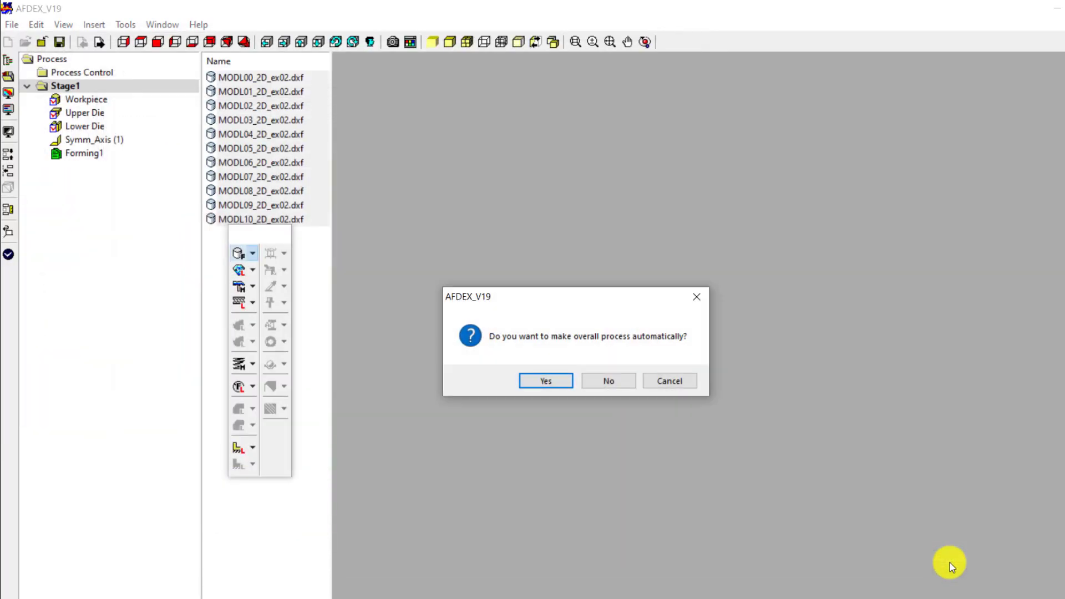
left_click(554, 378)
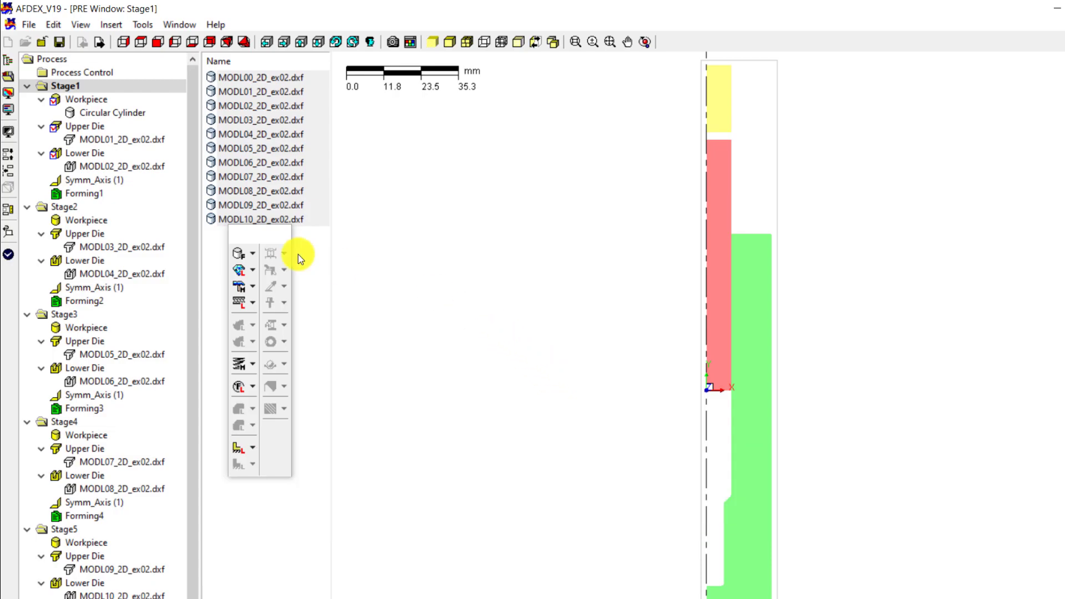
Load AISI_4140(T=20C) from the Steel group of the Material Library.
left_click(251, 272)
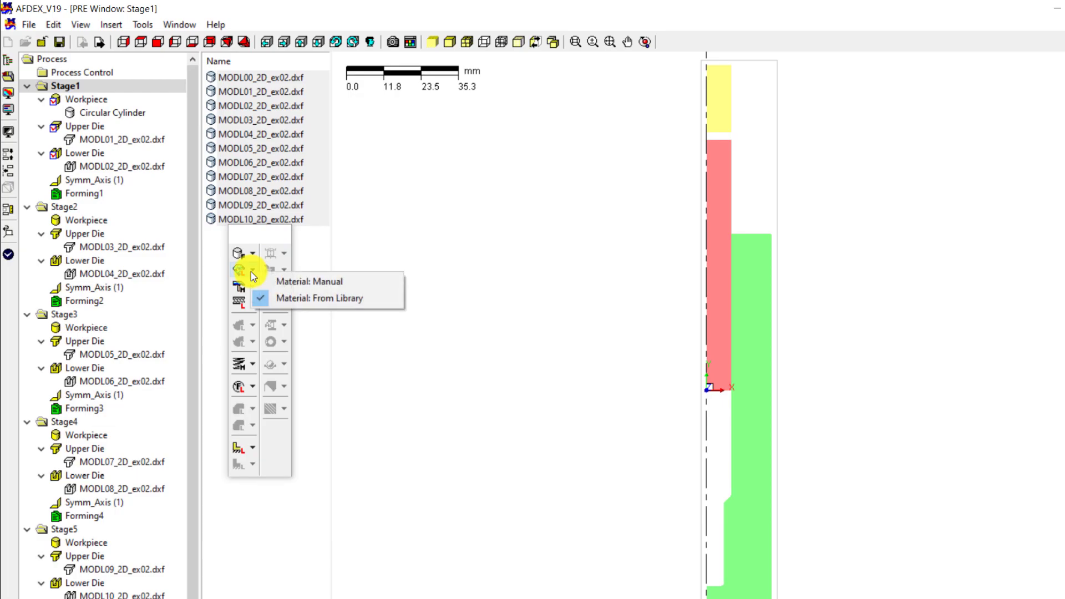
left_click(319, 300)
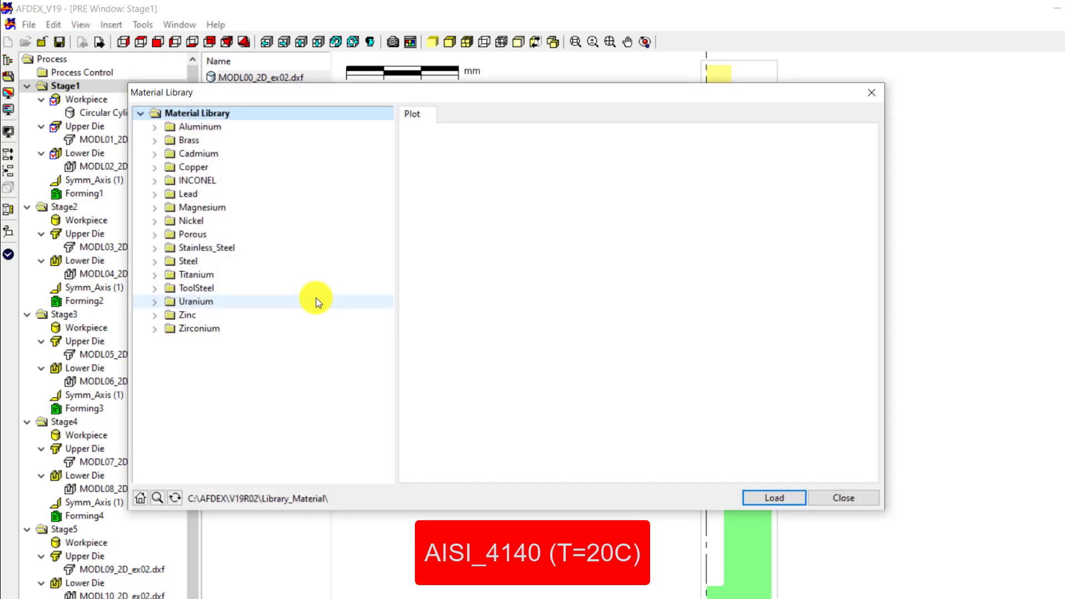
left_click(155, 258)
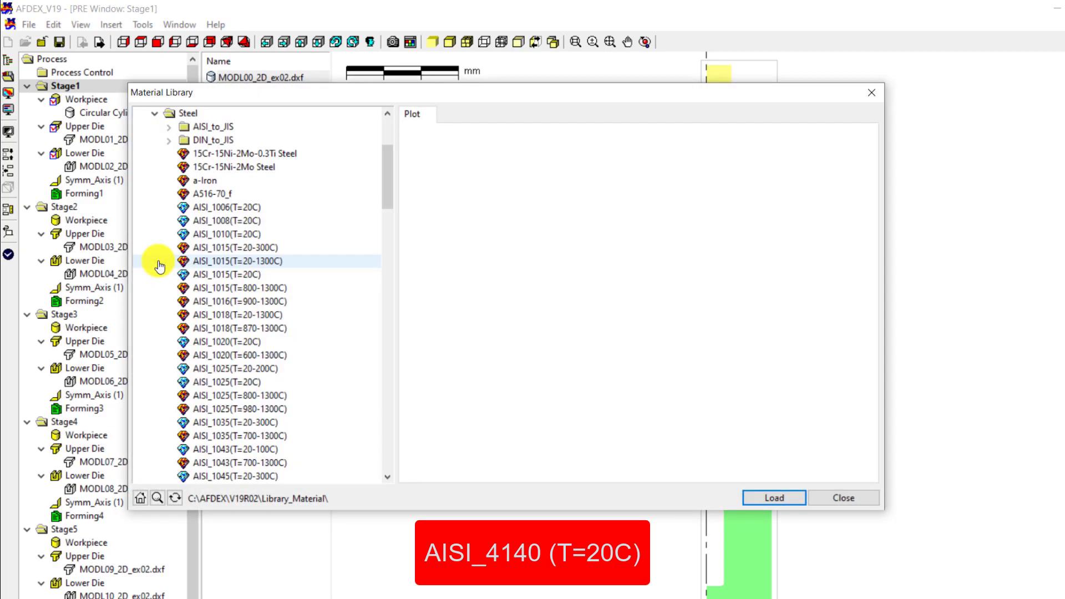
scroll(160, 266, "down", 8)
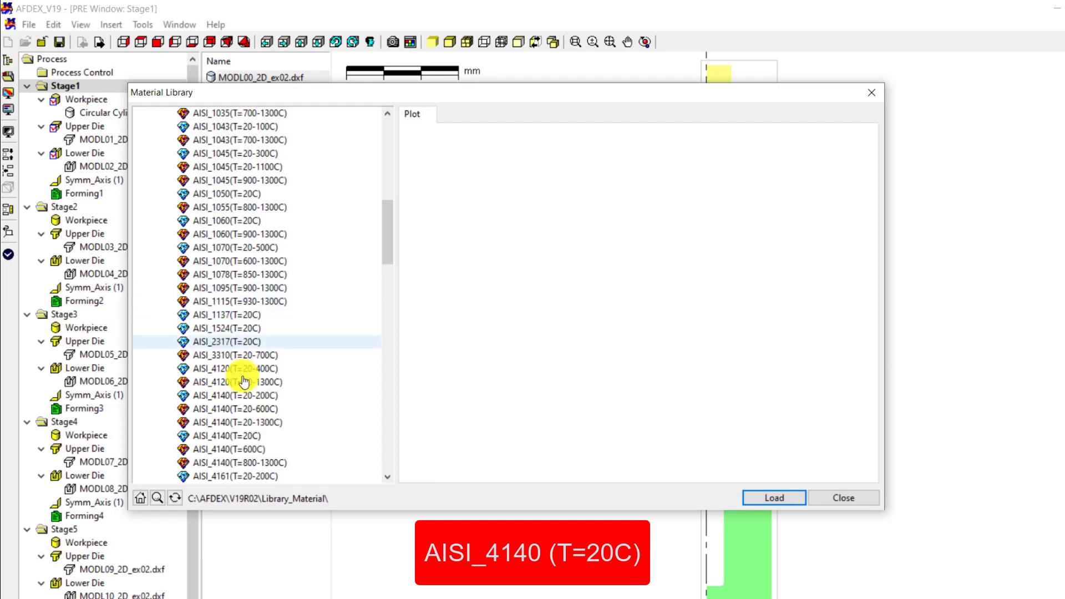
left_click(224, 436)
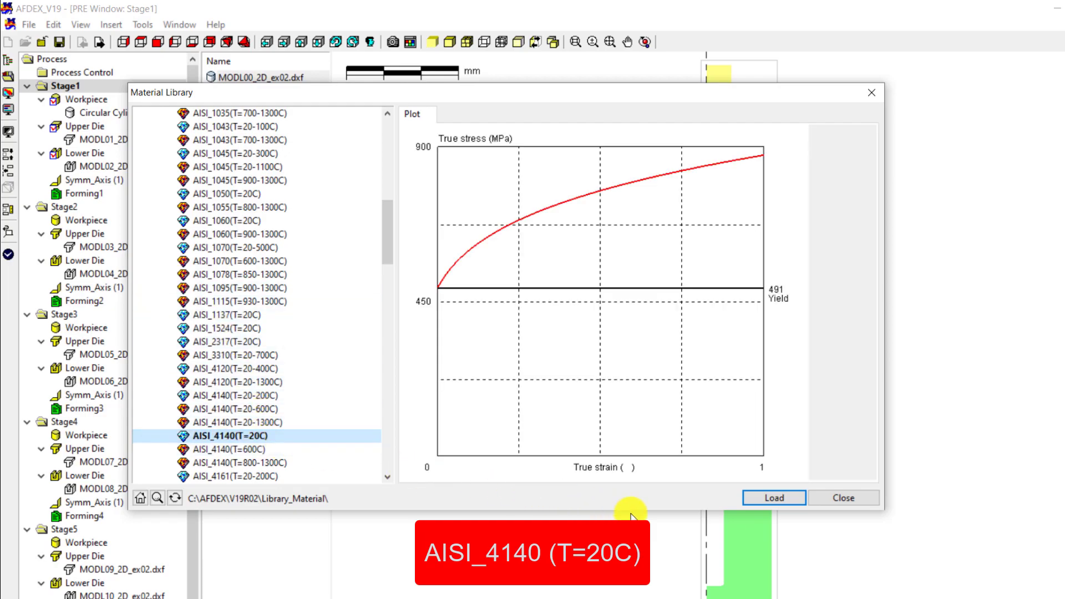
left_click(773, 499)
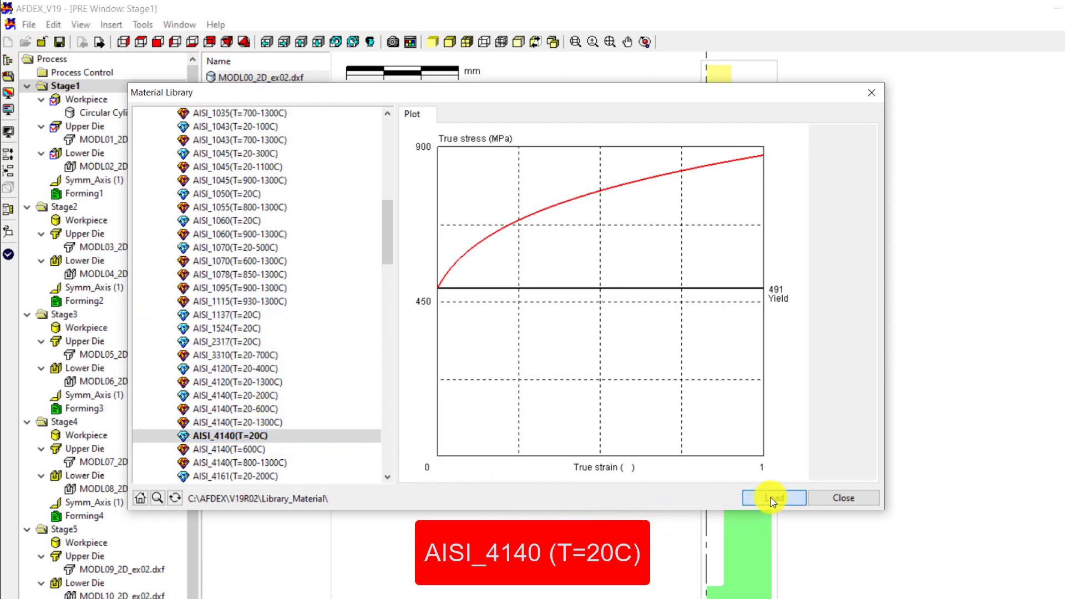
left_click(851, 504)
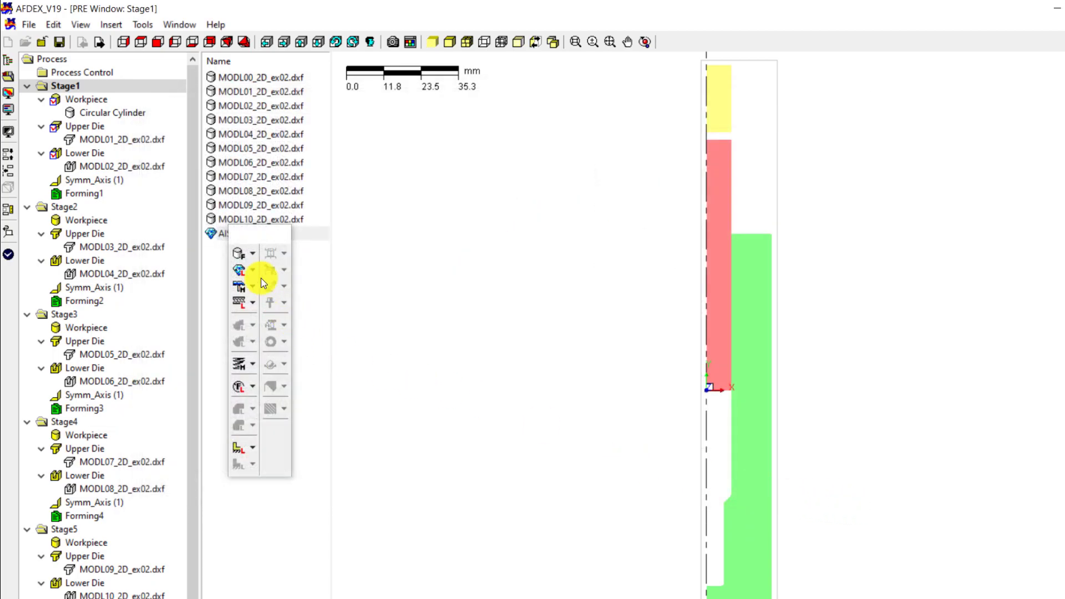
Define a manual press with a tabular y translational velocity of -1 mm/s.
left_click_drag(264, 244, 262, 308)
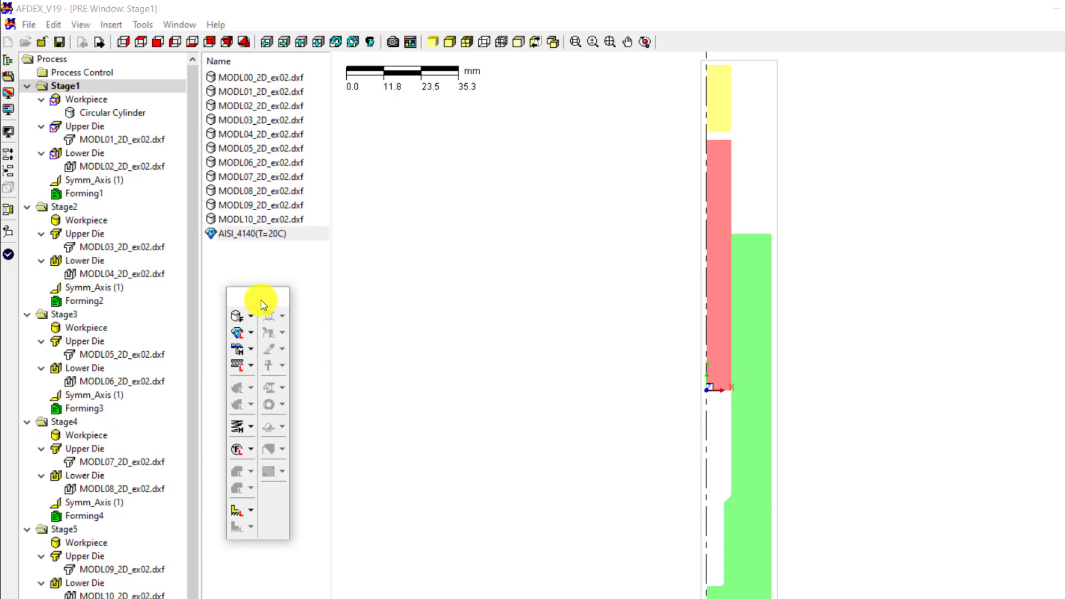
left_click(250, 349)
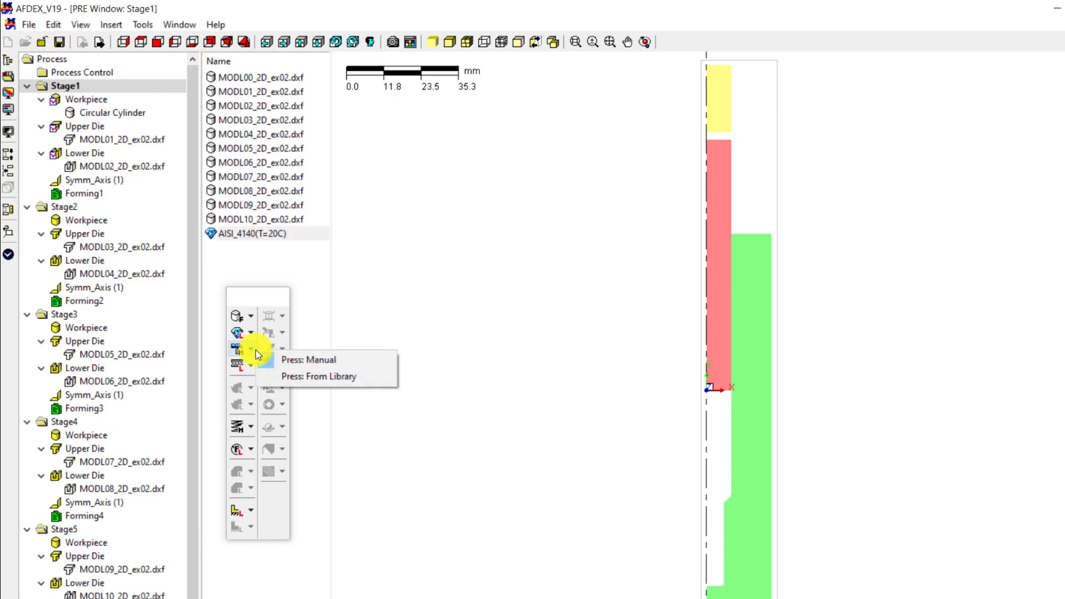
left_click(313, 366)
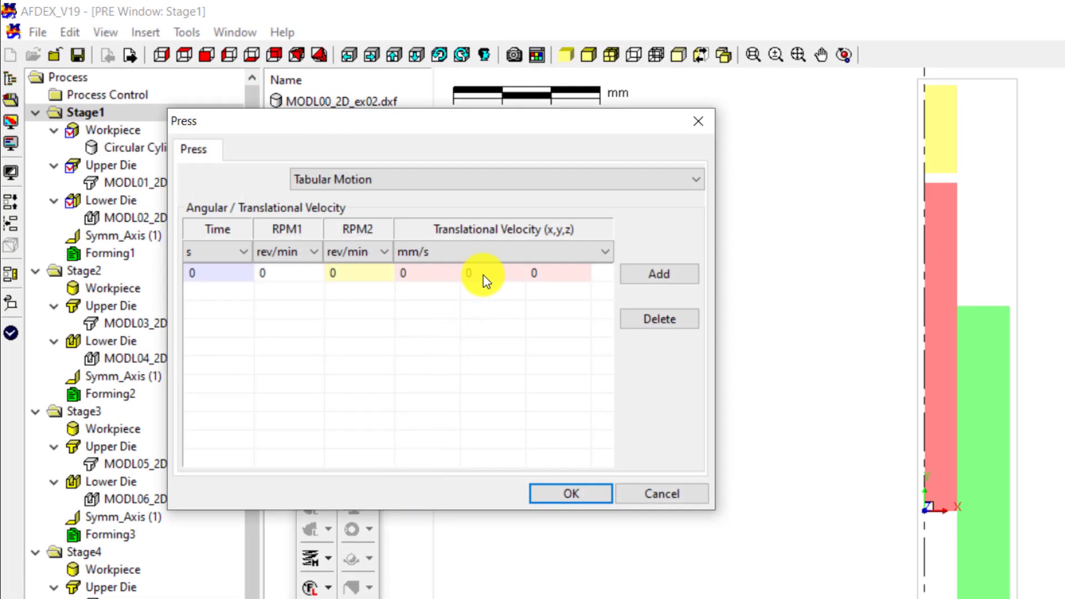
left_click(454, 259)
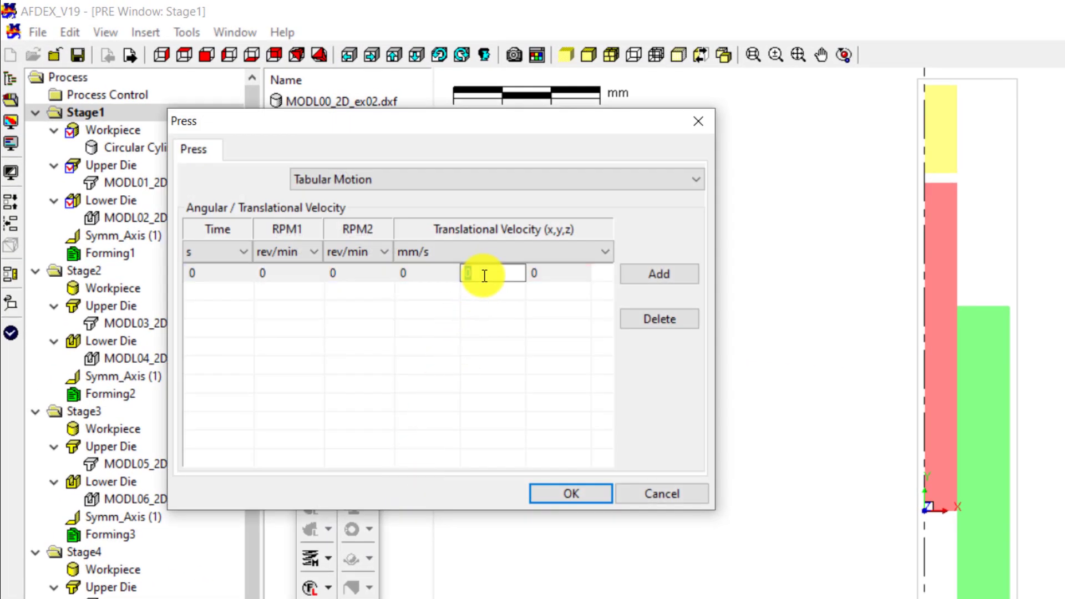
type("-1")
left_click(494, 383)
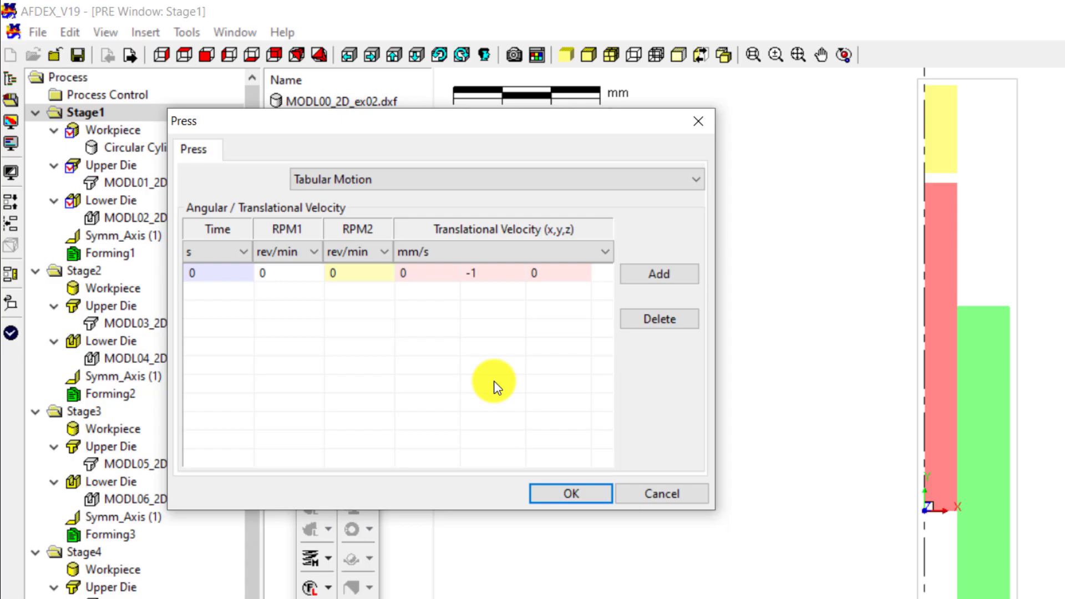
left_click(561, 492)
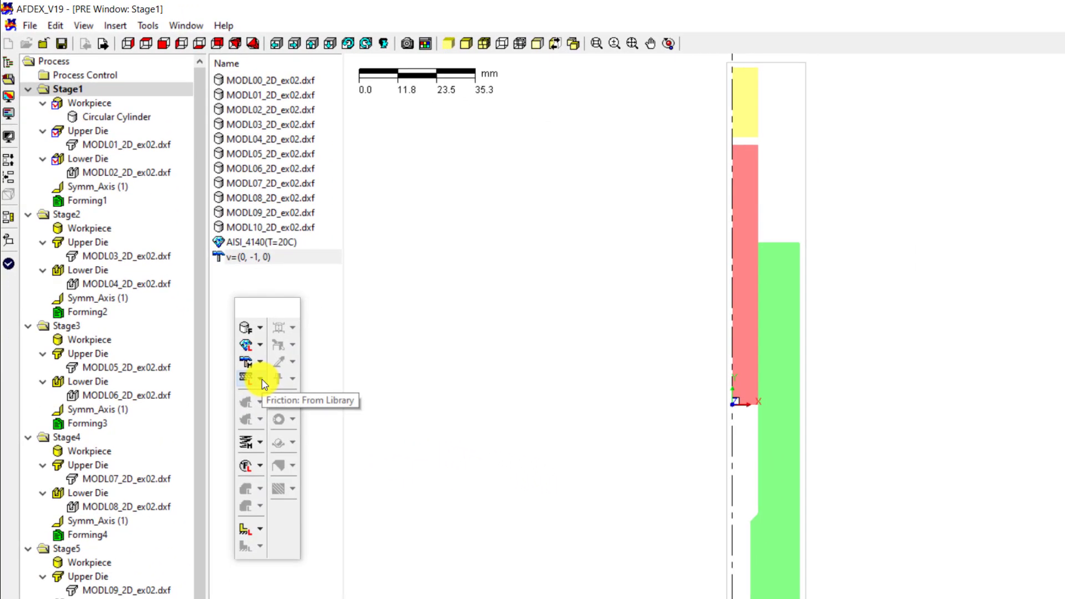
Load the Oil_Cold(Steel) friction condition from the Friction Library.
left_click(262, 380)
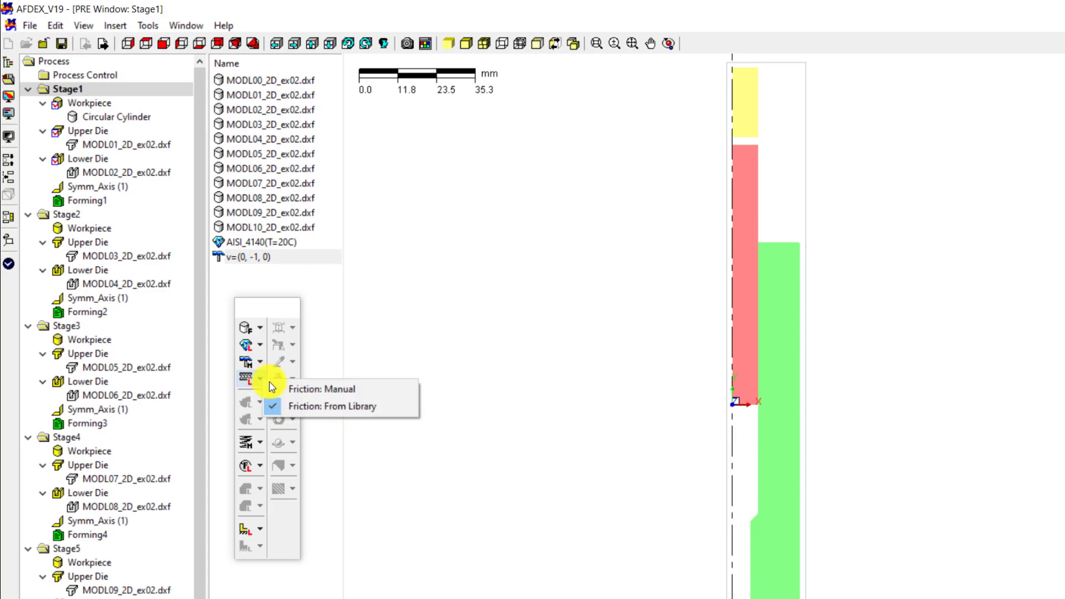
left_click(337, 406)
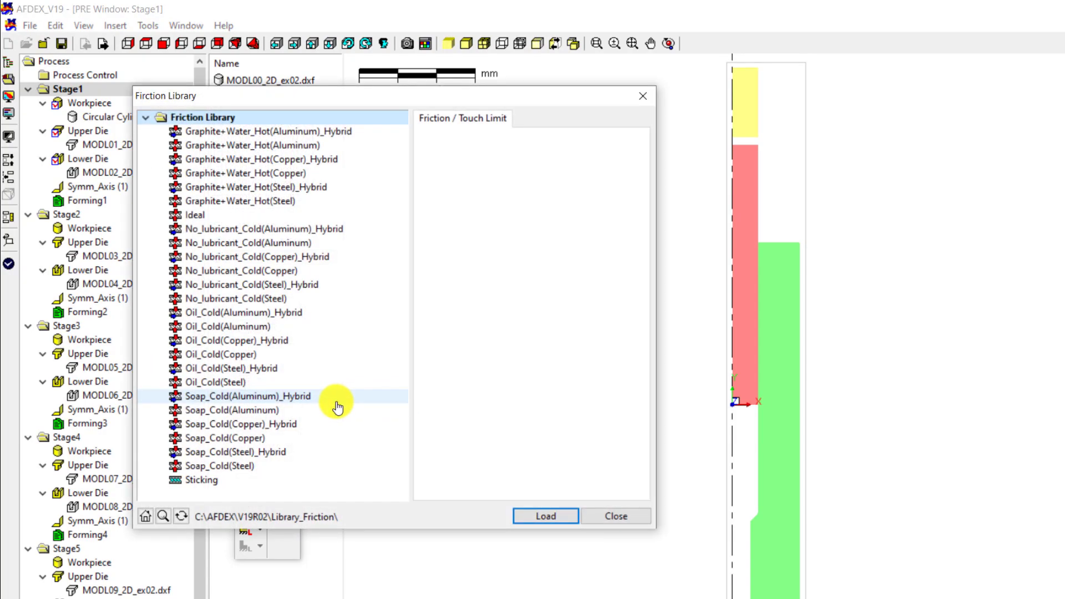
left_click(240, 382)
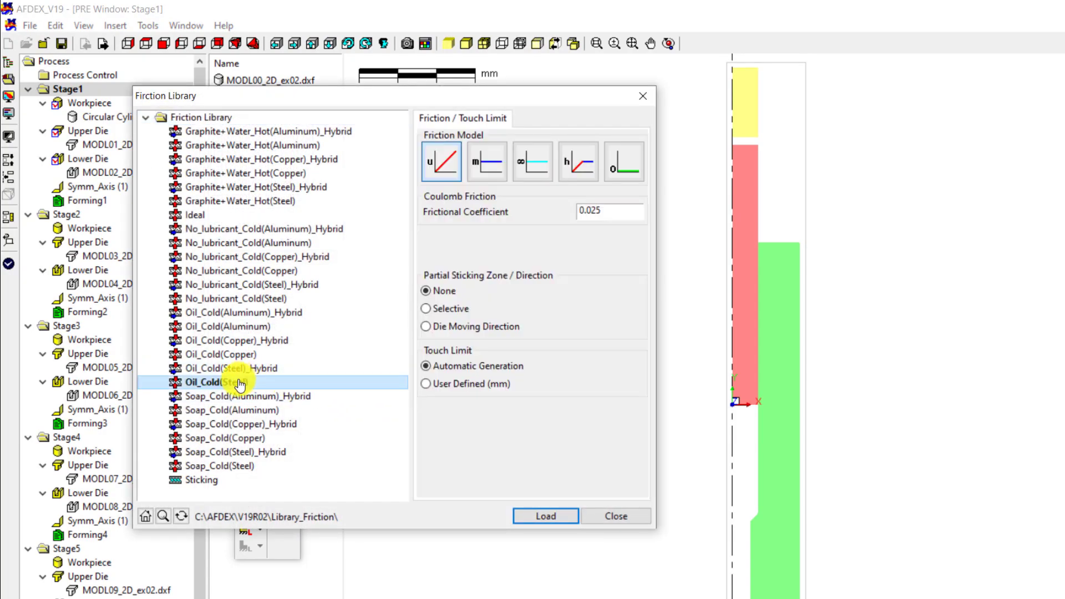
left_click(528, 513)
left_click(594, 517)
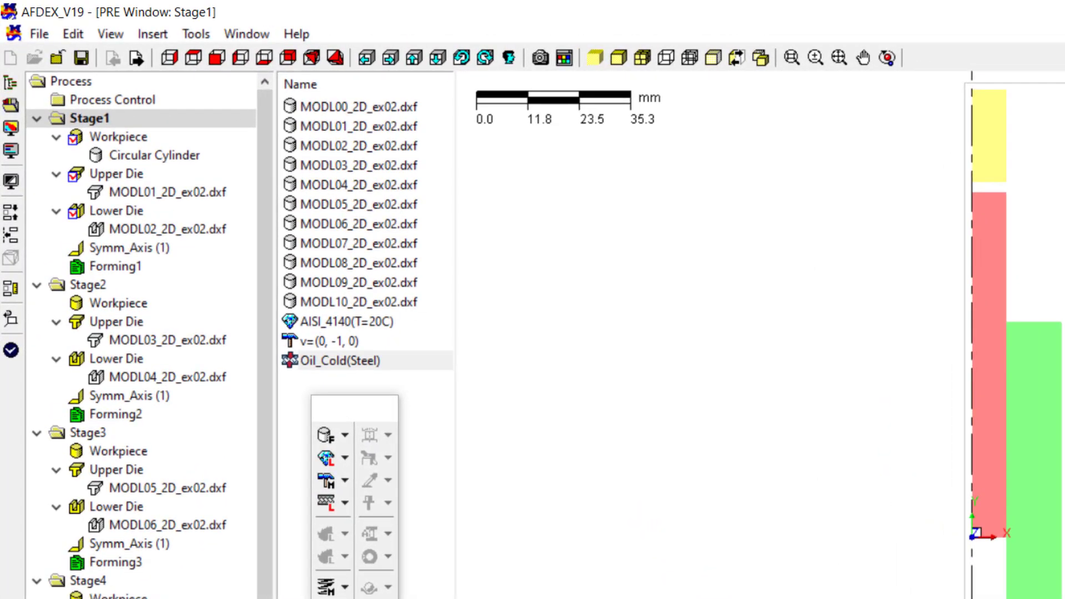
Assign AISI_4140(T=20C) to all workpieces.
left_click(357, 323)
right_click(357, 322)
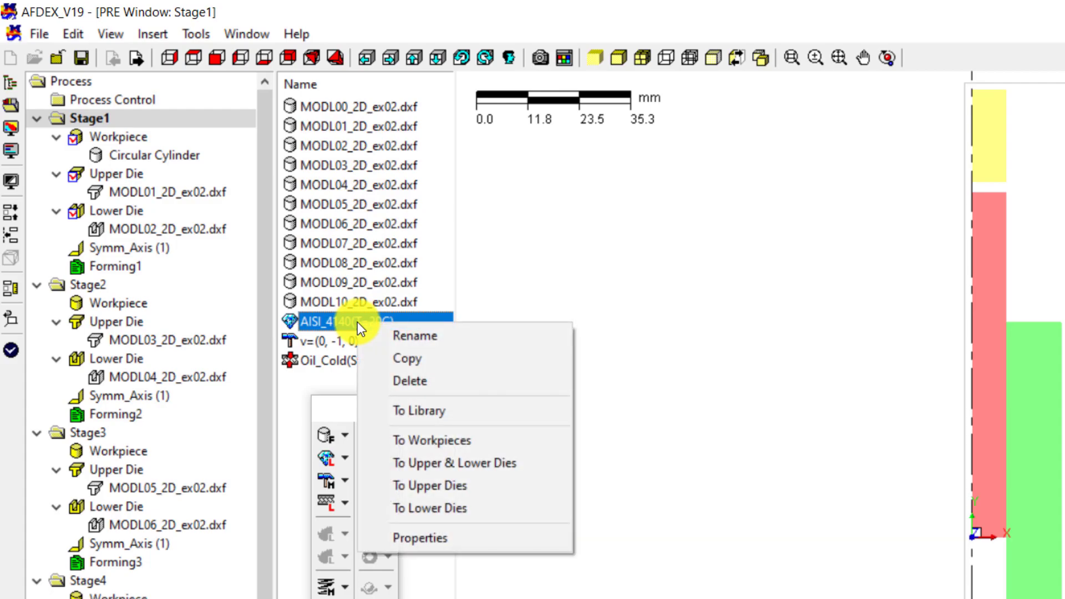
left_click(427, 440)
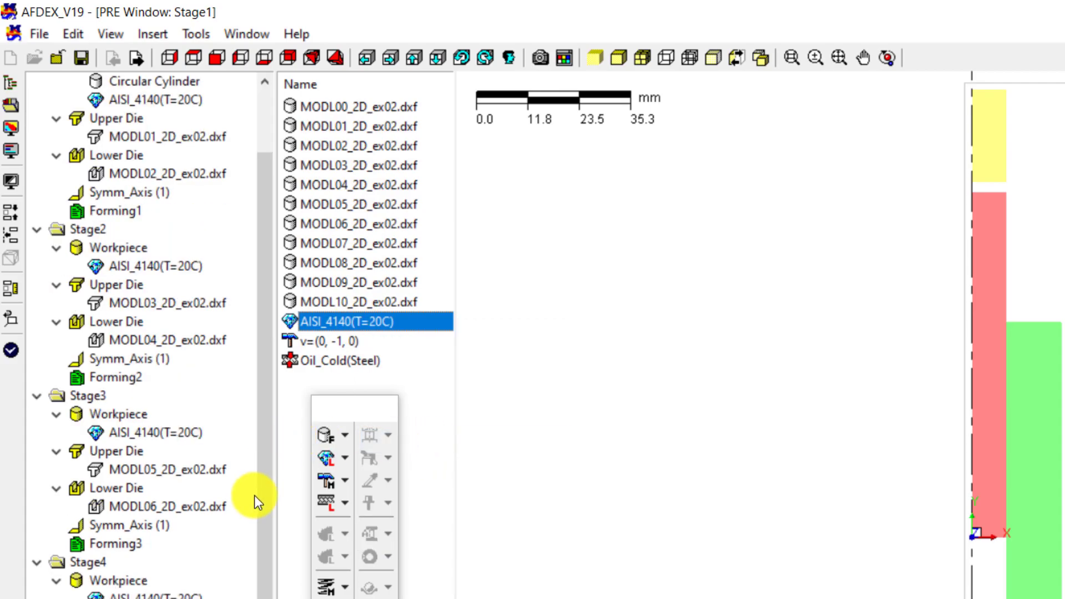
Assign the v=(0, -1, 0) press motion to all upper dies.
left_click_drag(259, 507, 275, 353)
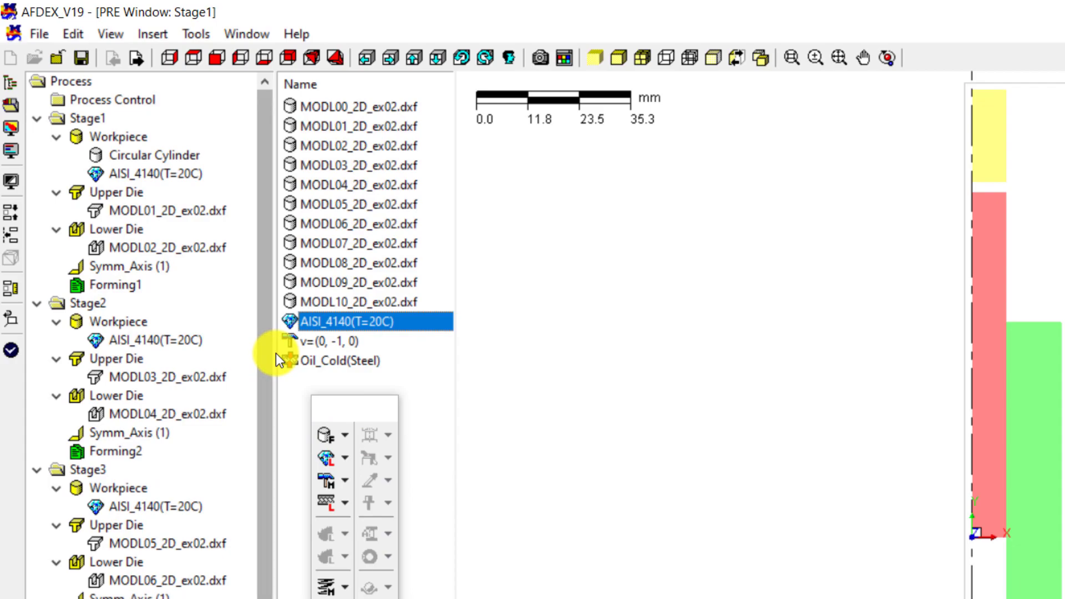
left_click(315, 341)
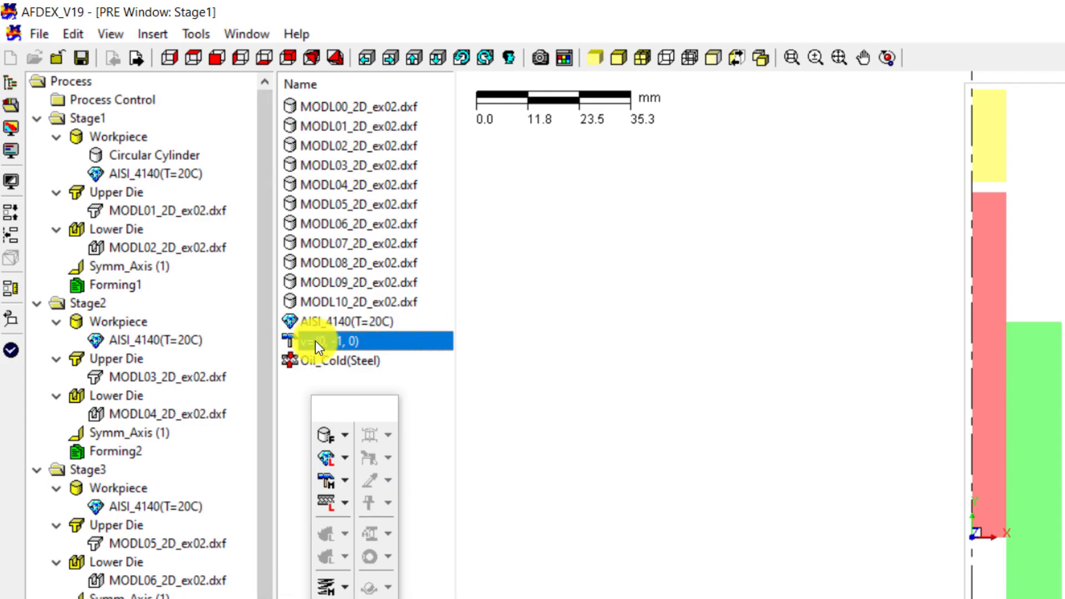
right_click(315, 340)
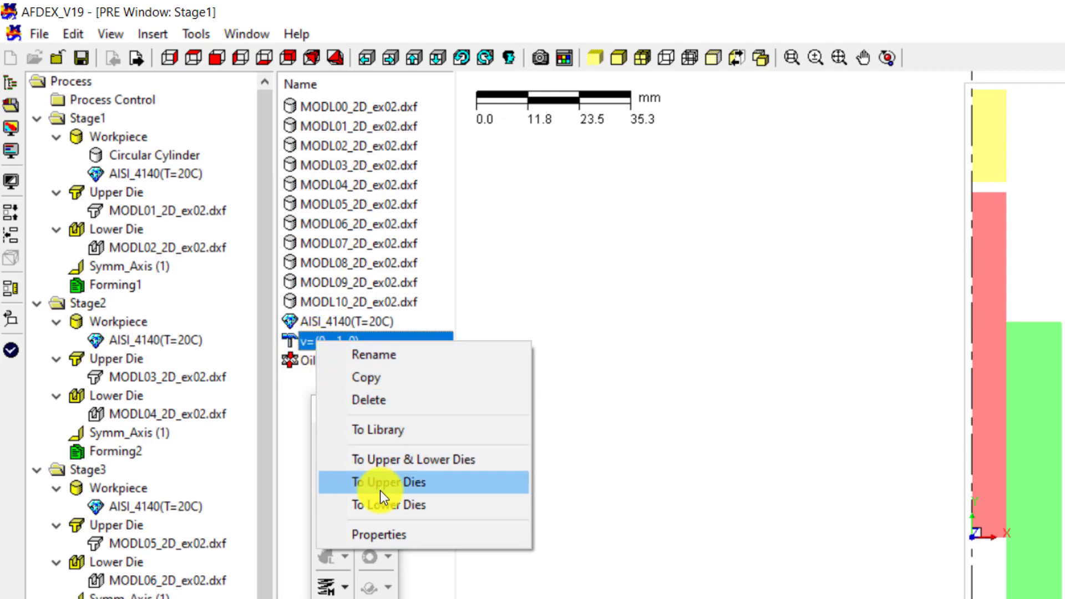
left_click(398, 483)
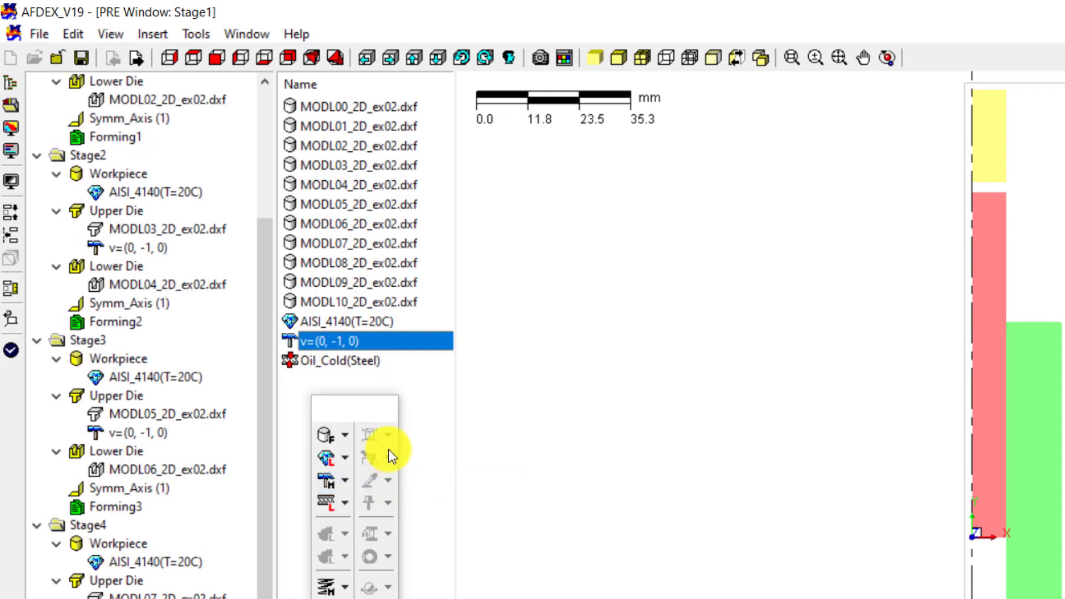
Assign the Oil_Cold(Steel) friction to all upper and lower dies.
left_click_drag(374, 410, 381, 488)
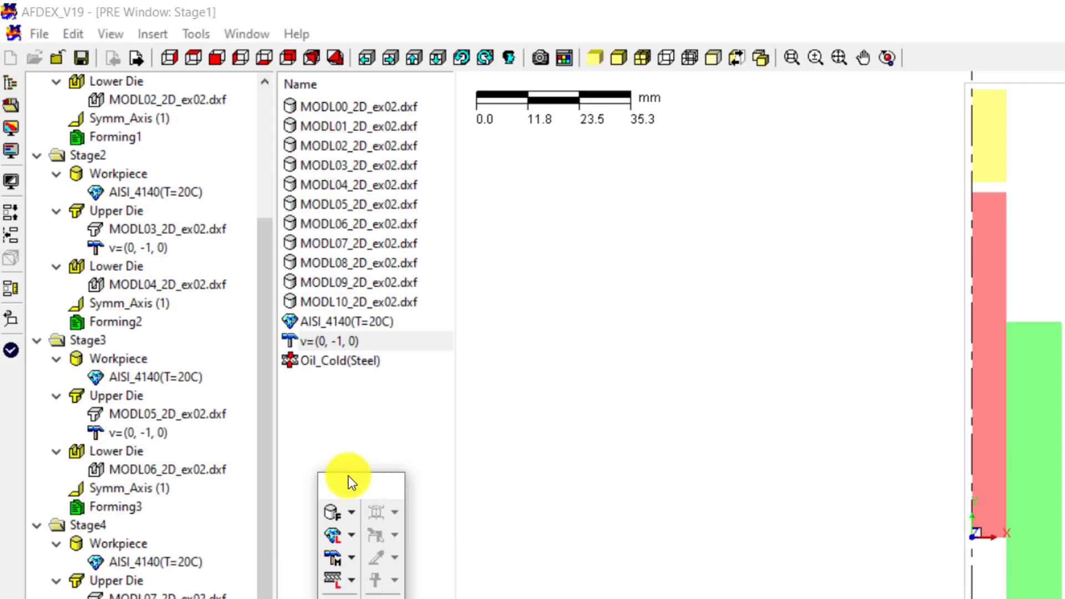
left_click(360, 359)
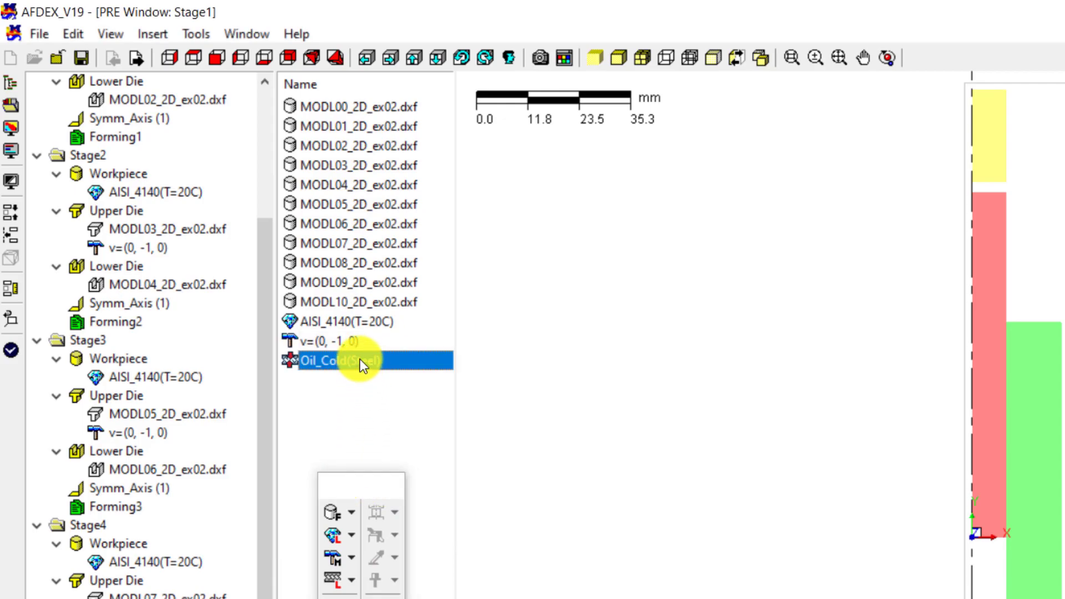
right_click(359, 357)
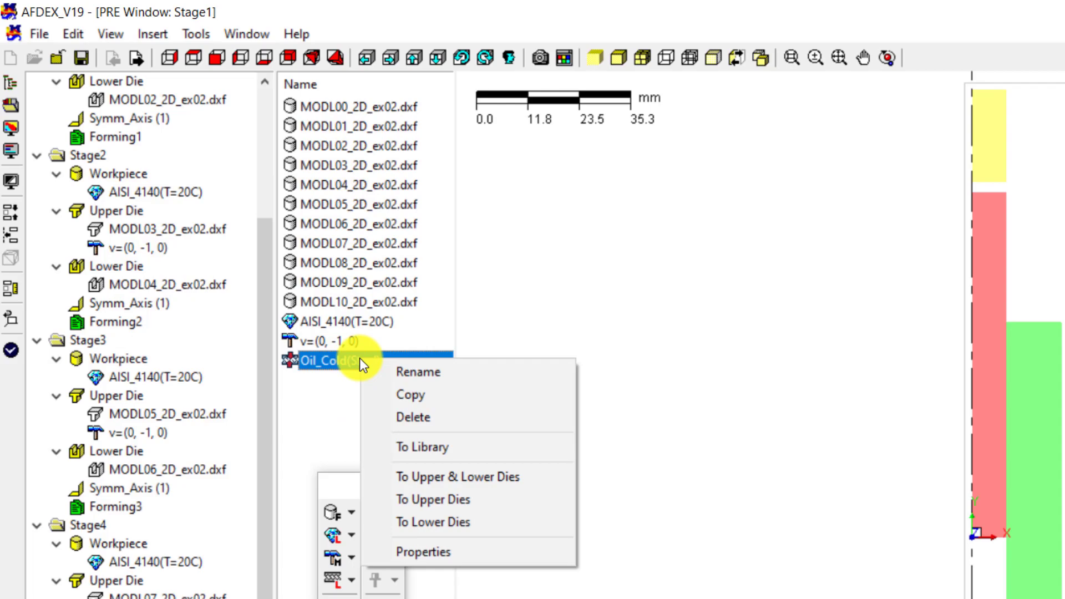
left_click(425, 478)
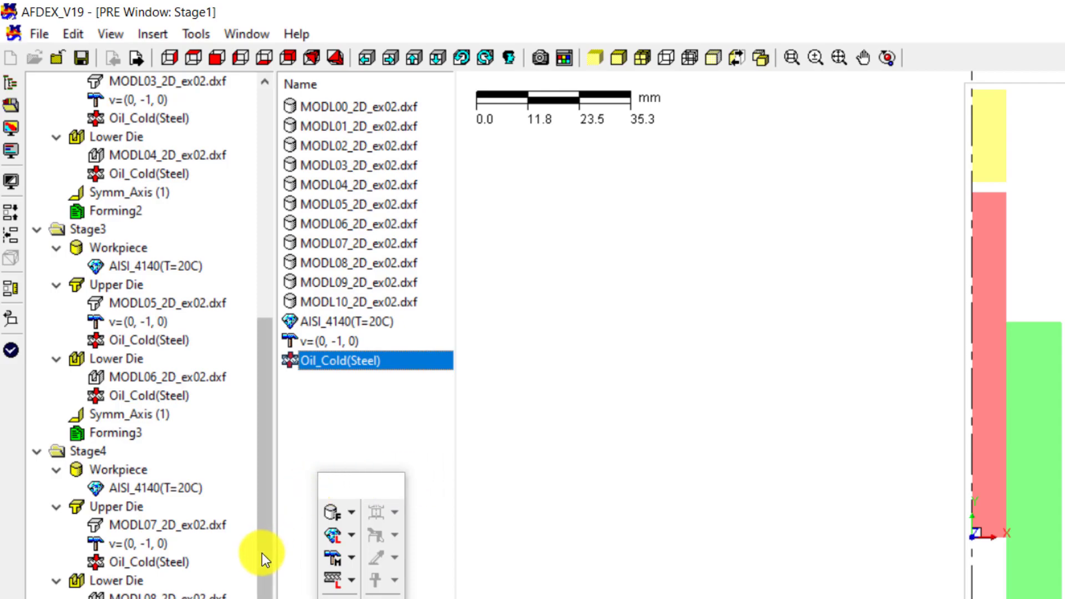
left_click_drag(262, 554, 280, 293)
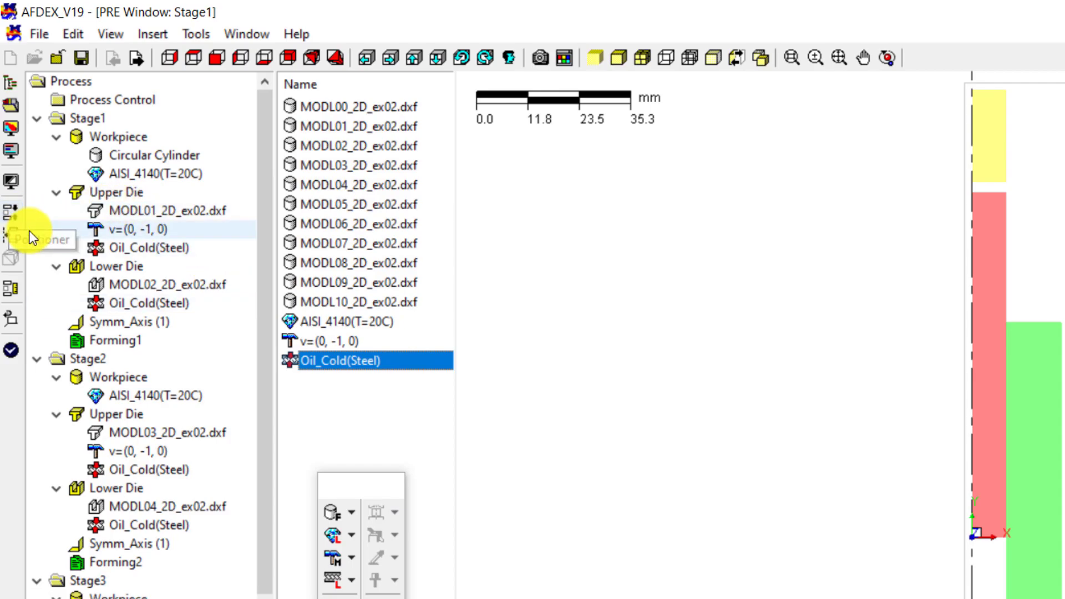
Auto-position Stage1's dies against the workpiece, declining to reinitialize all stages.
left_click(67, 119)
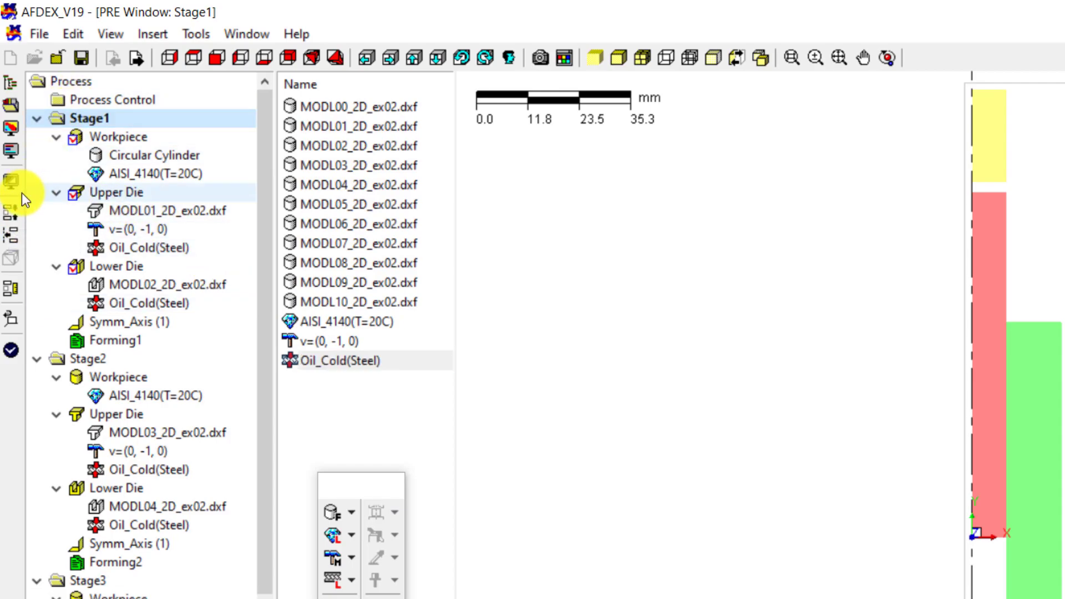
left_click(12, 208)
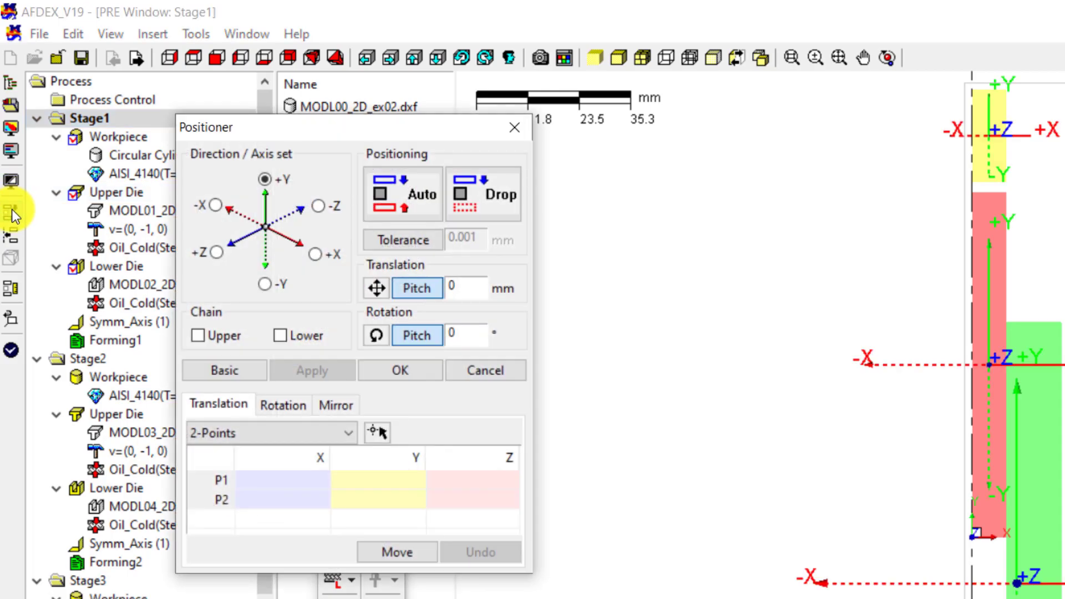
left_click(398, 202)
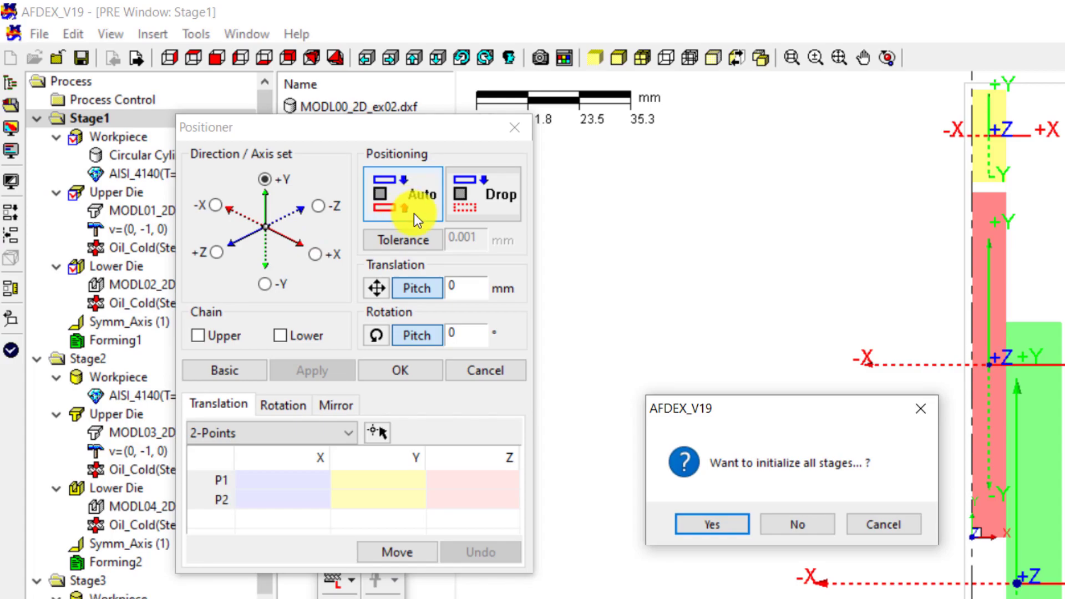
left_click(813, 525)
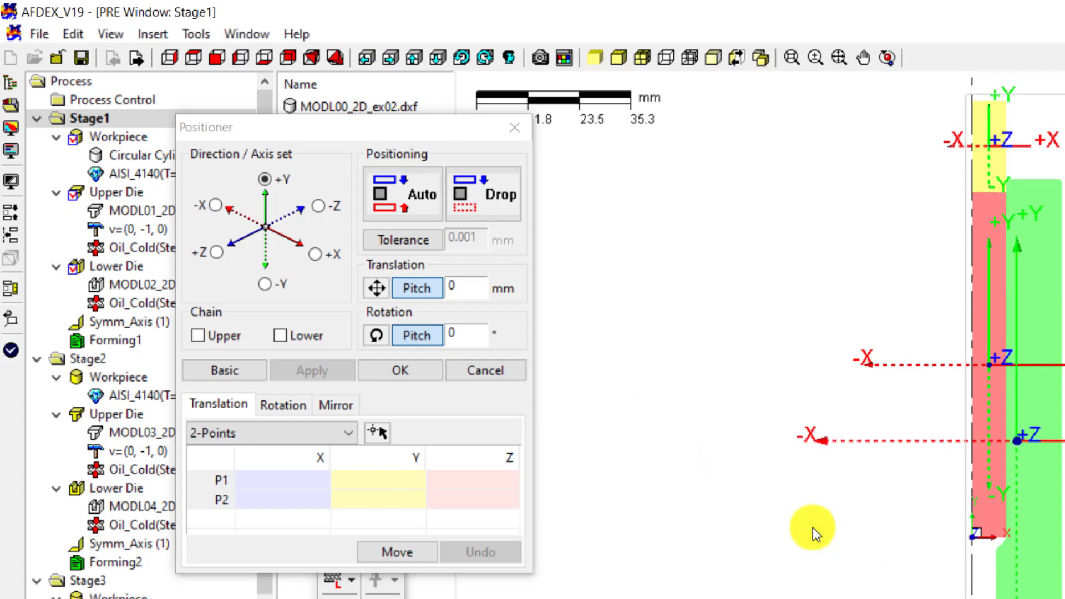
left_click(389, 370)
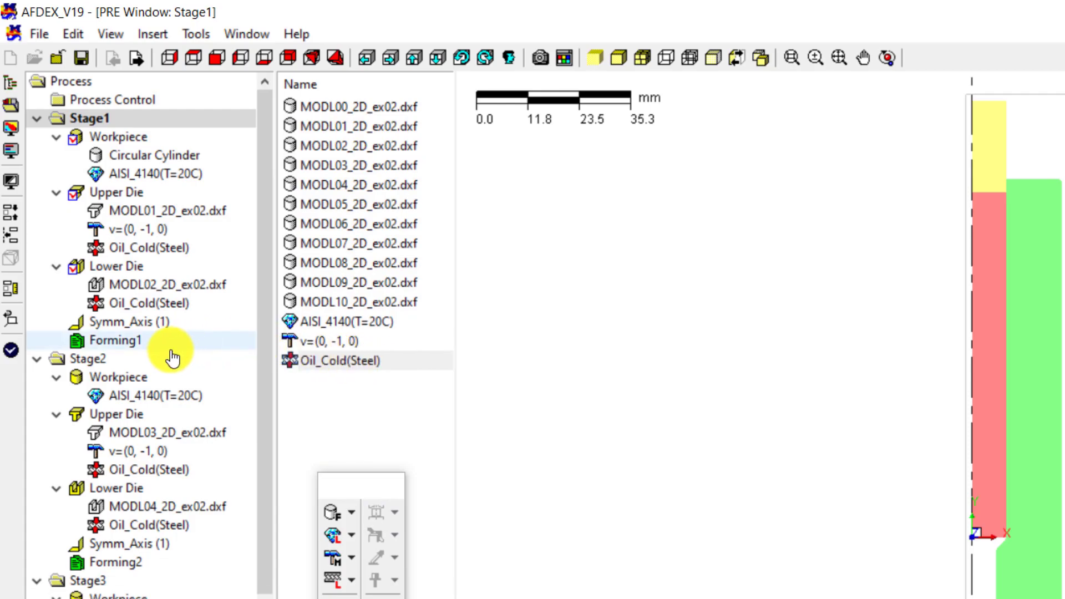
Set Forming1's Y-direction stroke distance to 97.4 mm.
left_click(114, 341)
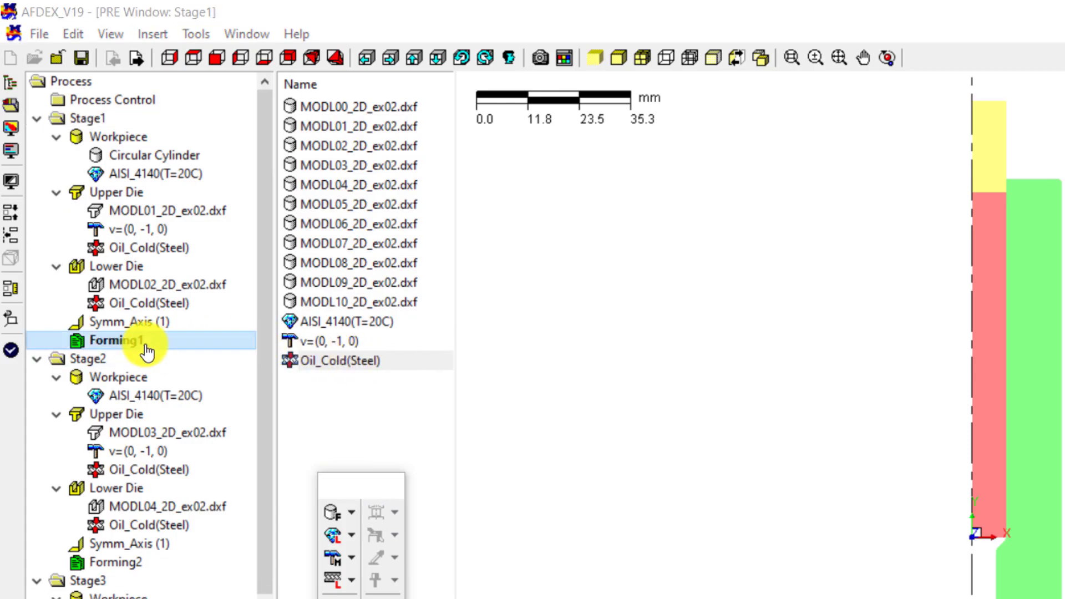
double_click(147, 349)
left_click(606, 198)
left_click(493, 193)
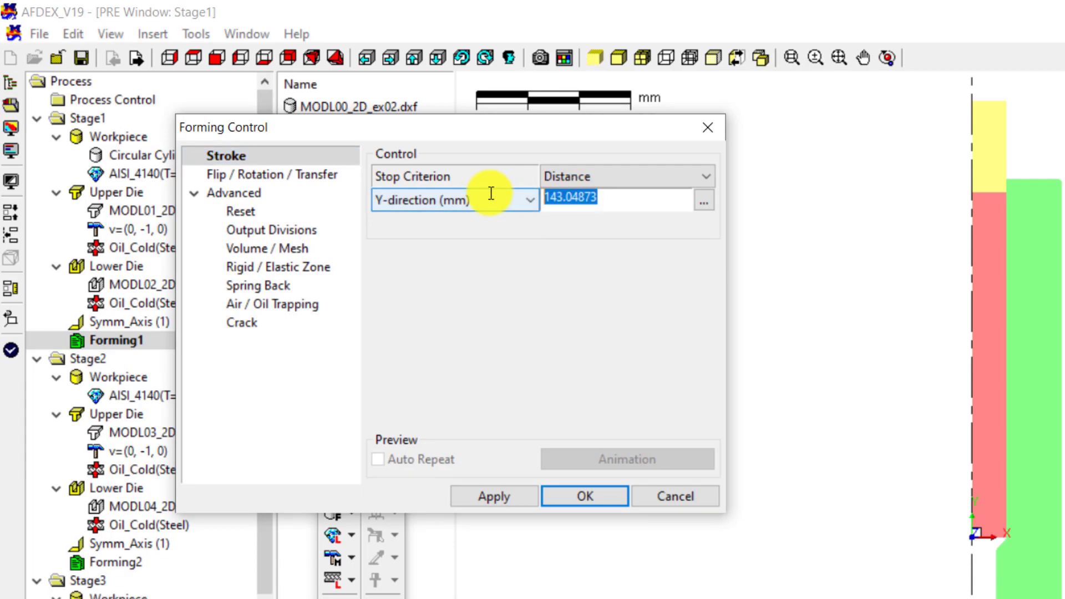
type("9")
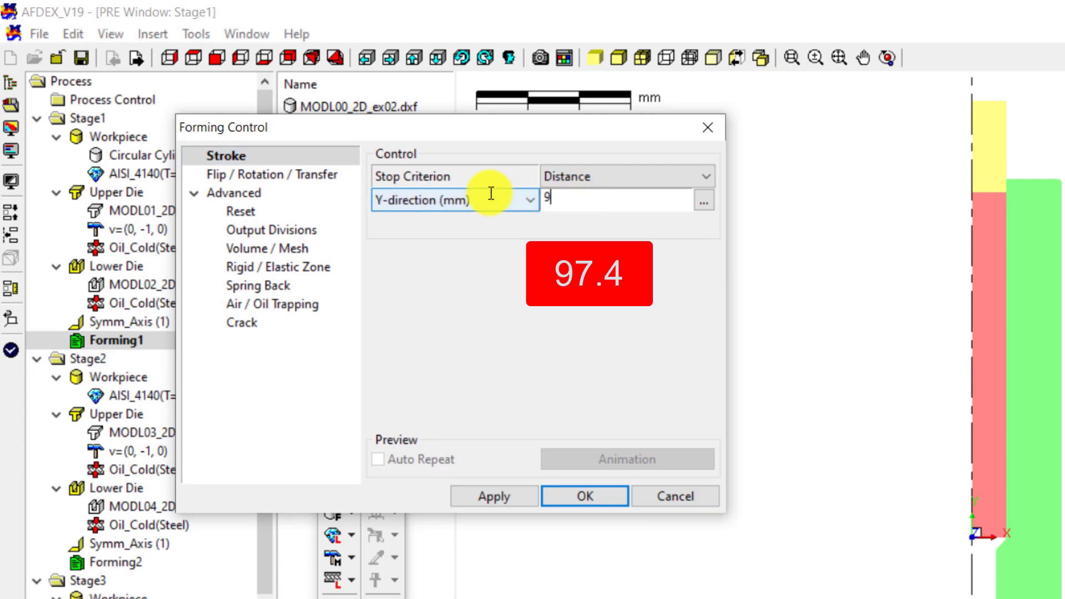
type("7.4")
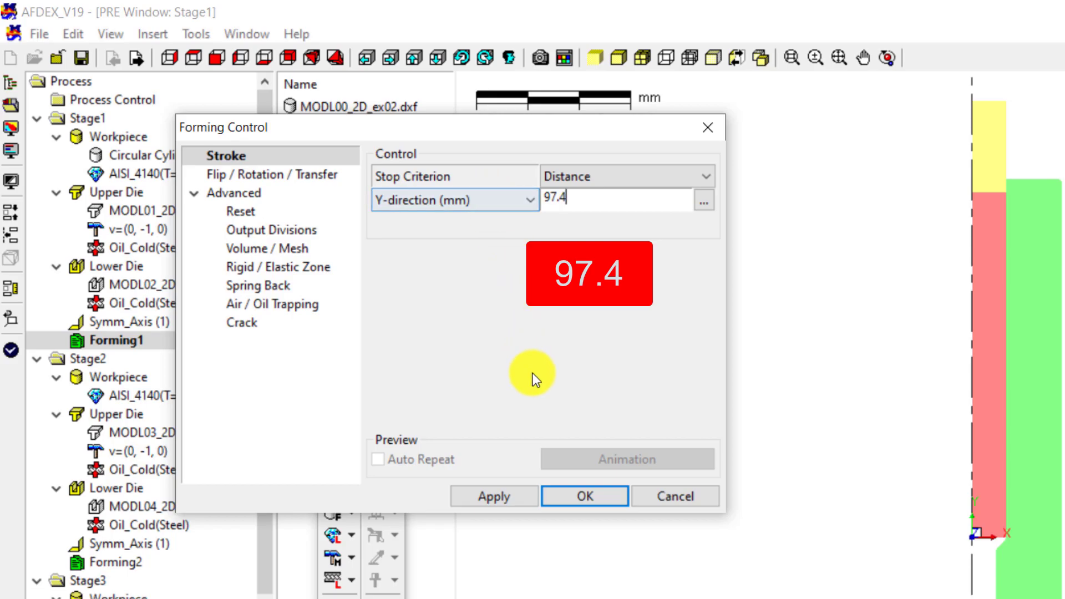
left_click(592, 495)
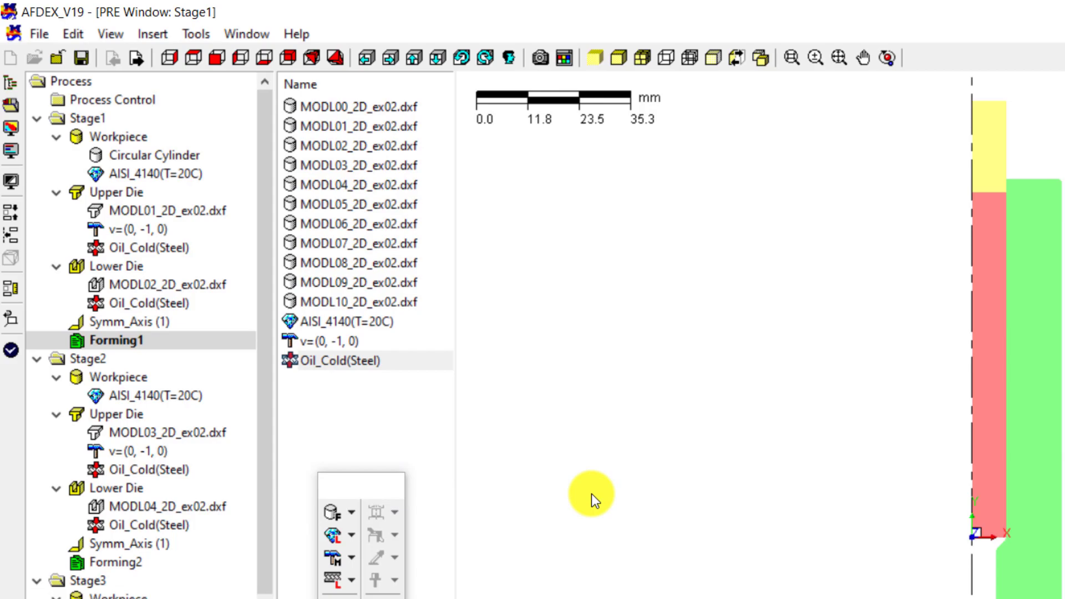
Enter 89.3 mm as Forming2's Y-direction stroke distance.
left_click(141, 568)
double_click(141, 568)
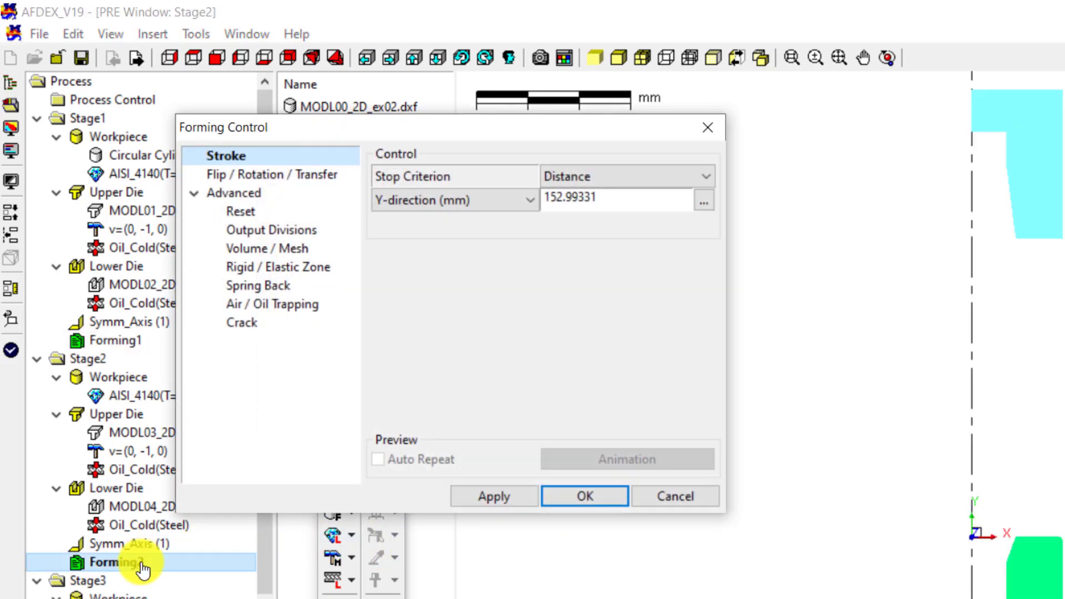
double_click(633, 202)
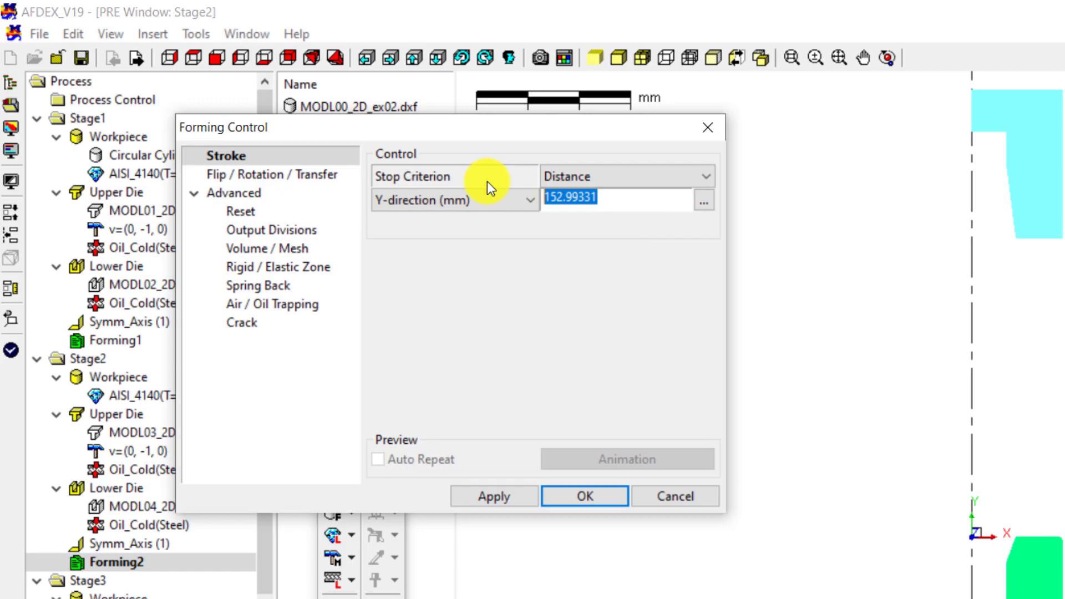
type("89")
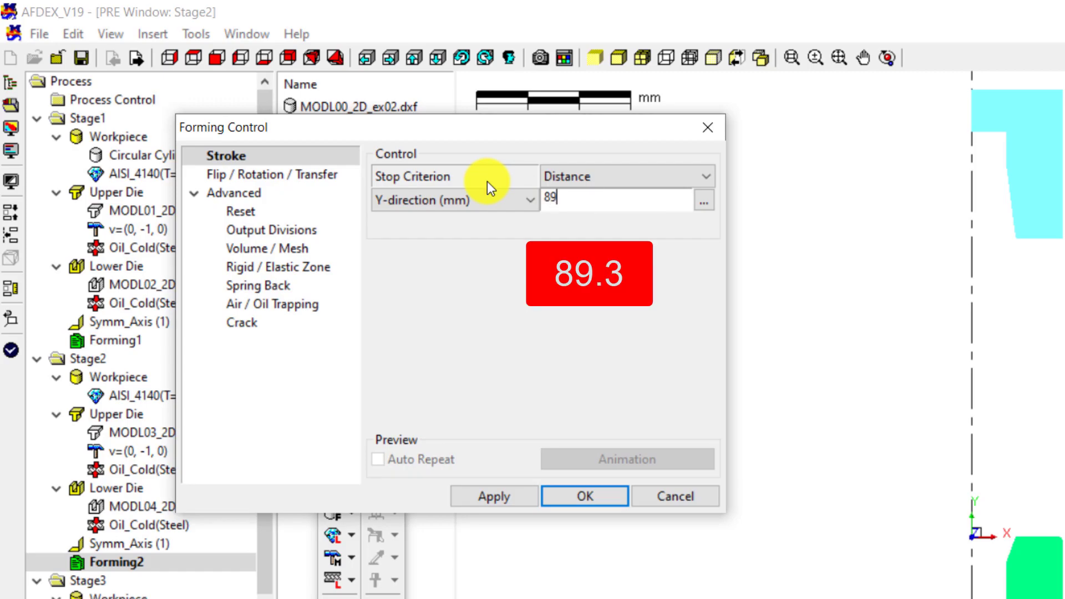
type(".3")
Confirm Forming2's 89.3 mm stroke and set Forming3's Y-direction stroke to 72.0 mm.
left_click(554, 500)
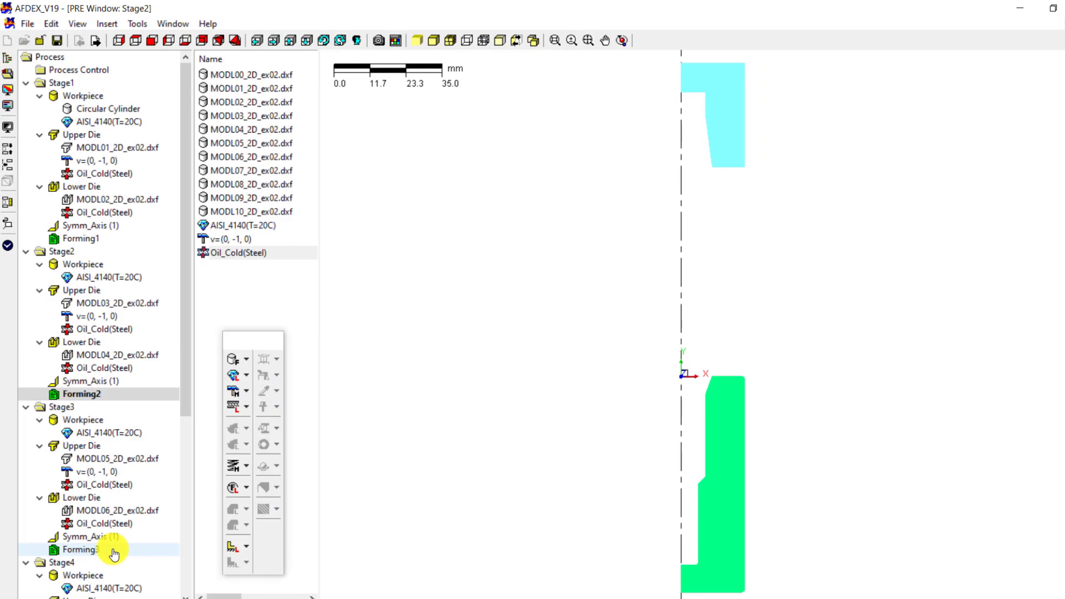
left_click(114, 554)
double_click(114, 552)
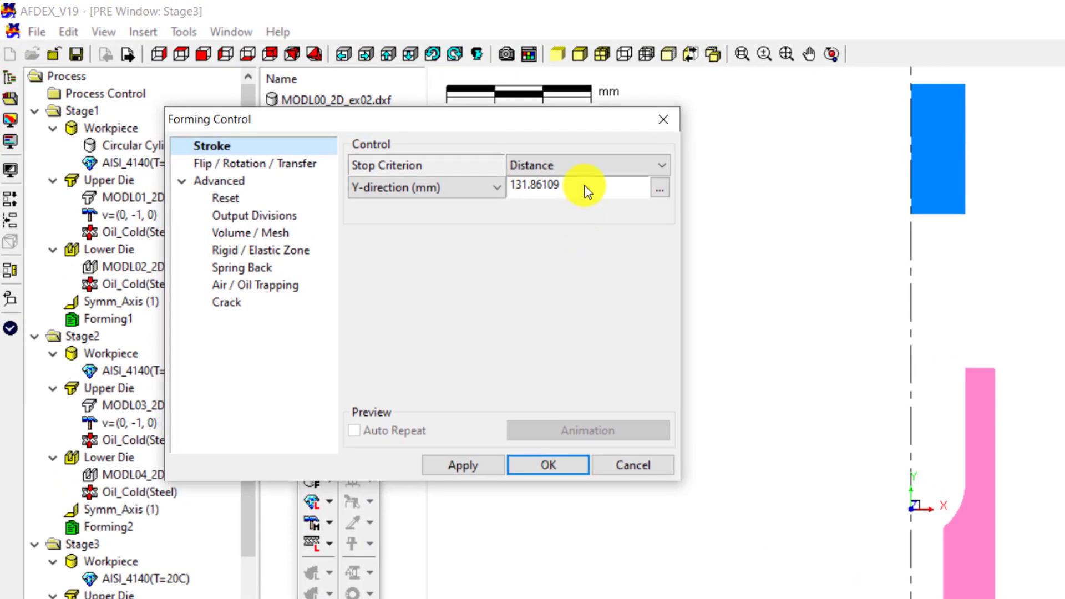
left_click(587, 192)
left_click_drag(585, 188, 487, 166)
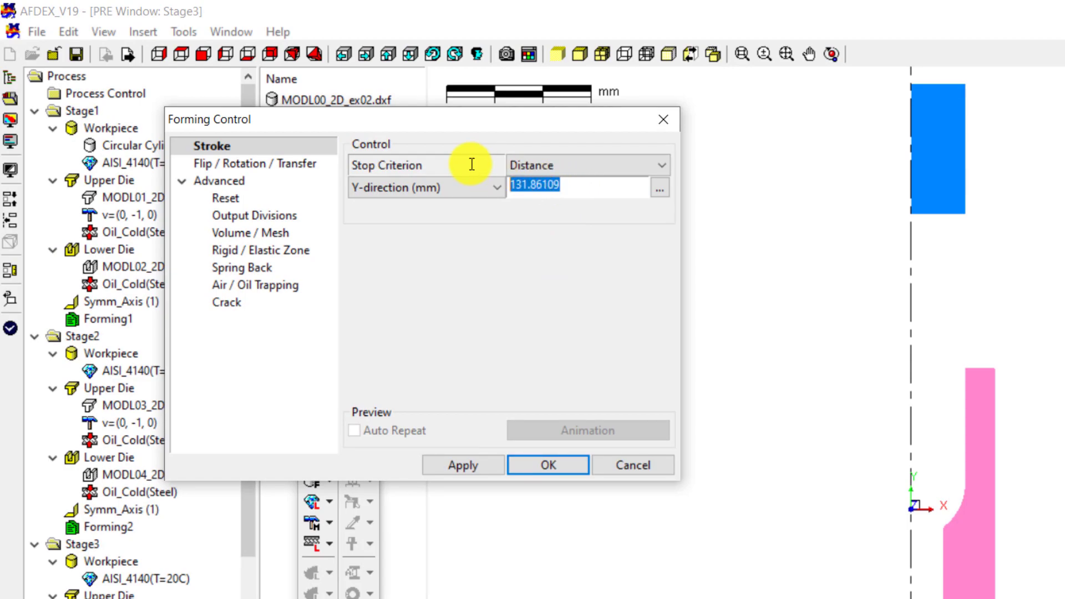
type("72.0")
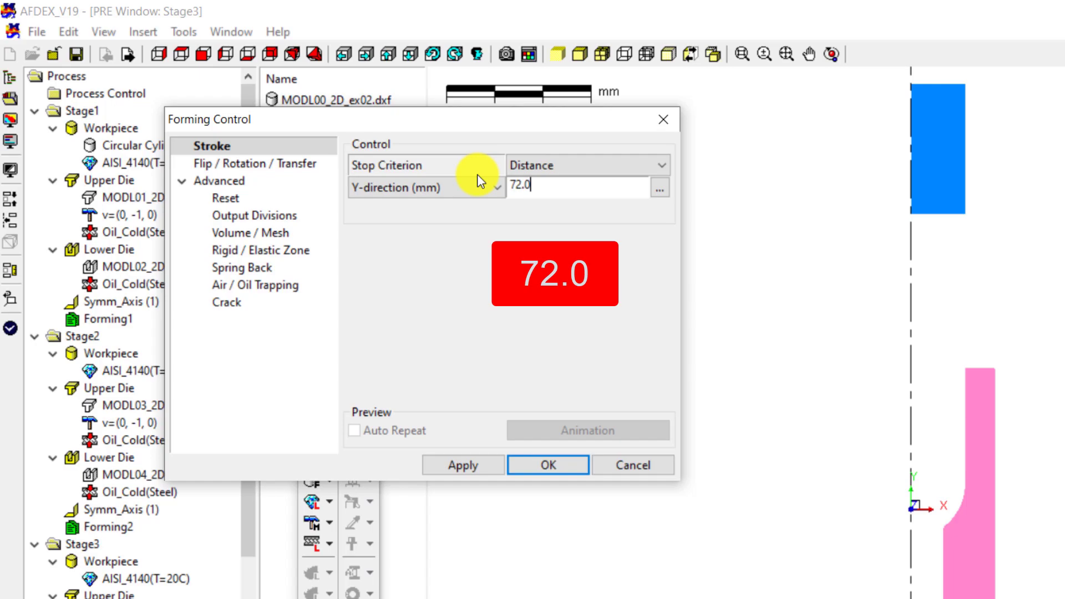
left_click(541, 465)
Set the Y-direction strokes of Forming4 to 66.4 mm and Forming5 to 80.5 mm.
scroll(250, 449, "down", 7)
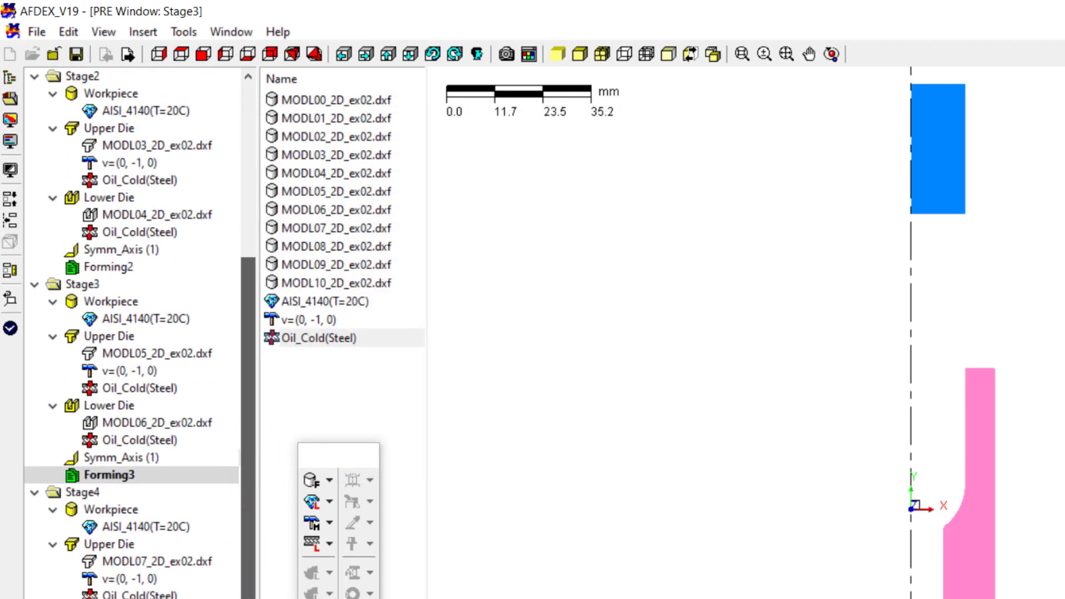
left_click(123, 581)
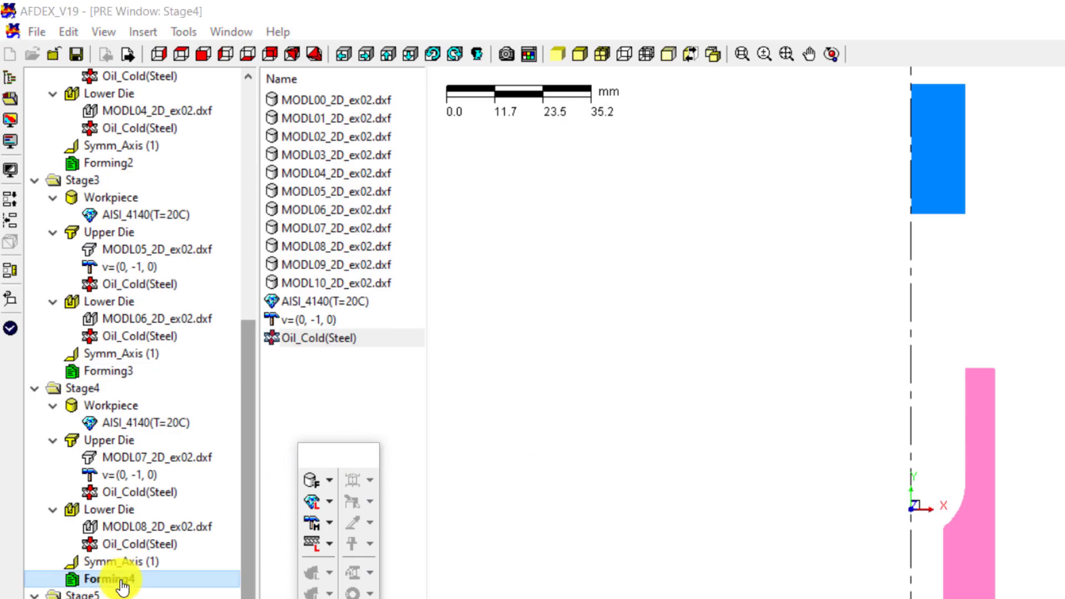
double_click(123, 587)
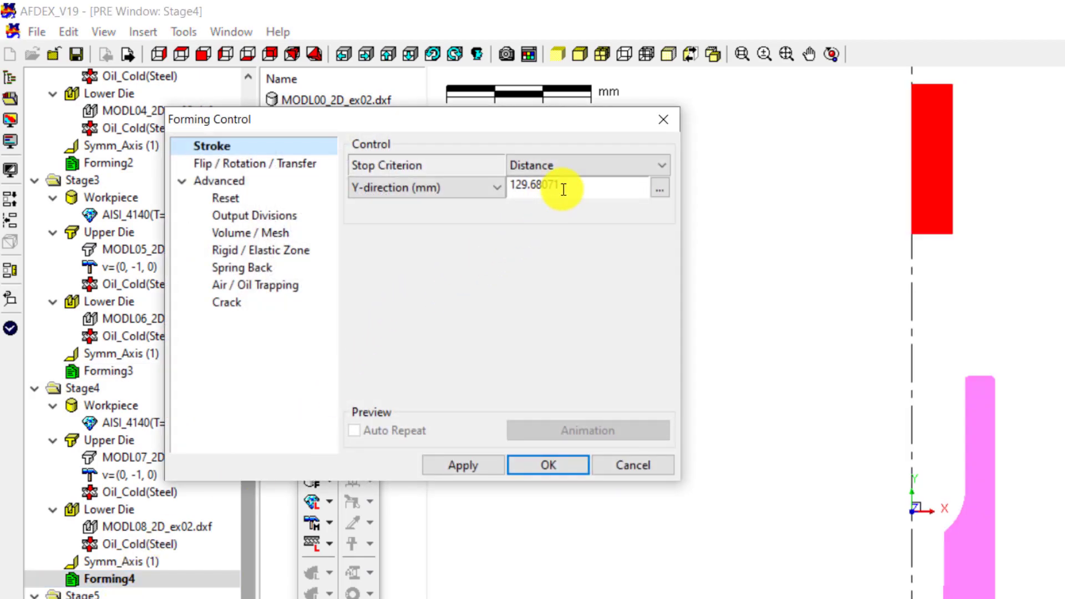
left_click_drag(574, 185, 456, 166)
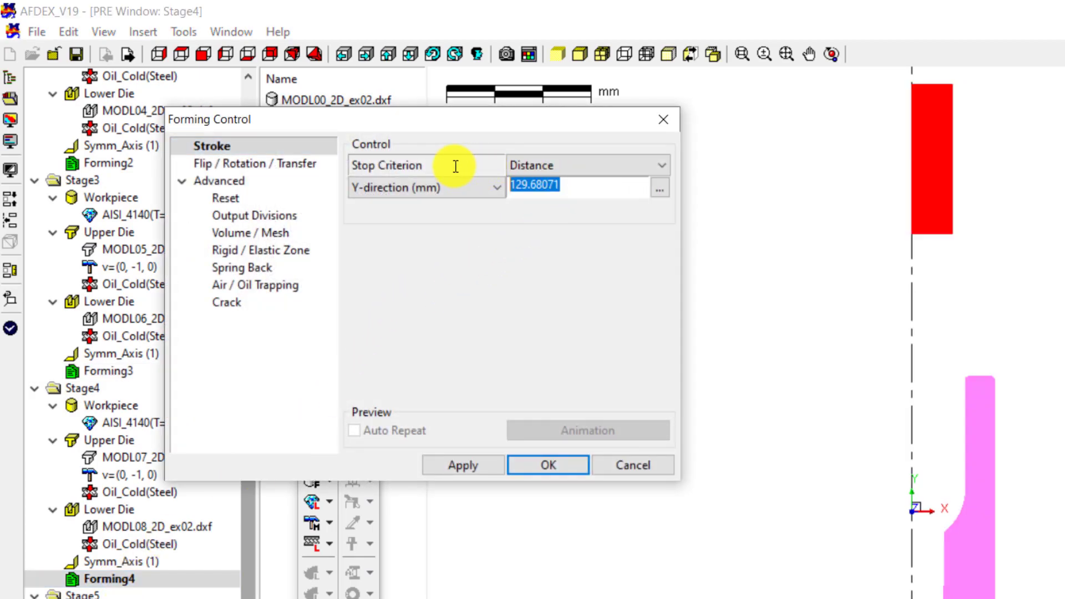
type("66.4")
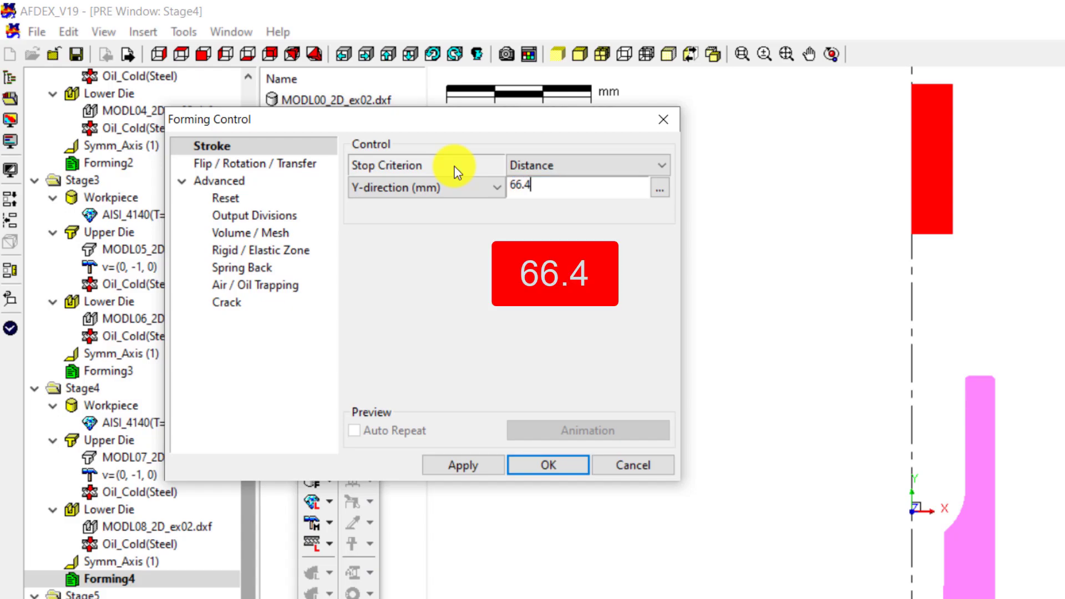
left_click(546, 465)
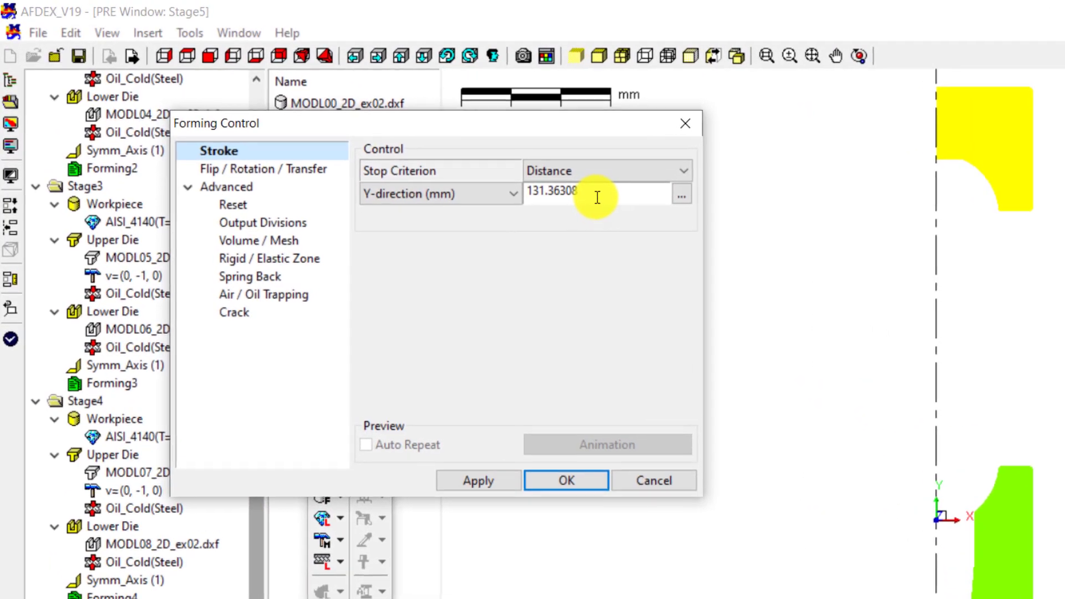
mouse_move(597, 197)
left_mouse_down()
mouse_move(606, 194)
mouse_move(472, 175)
left_mouse_up()
type("80.")
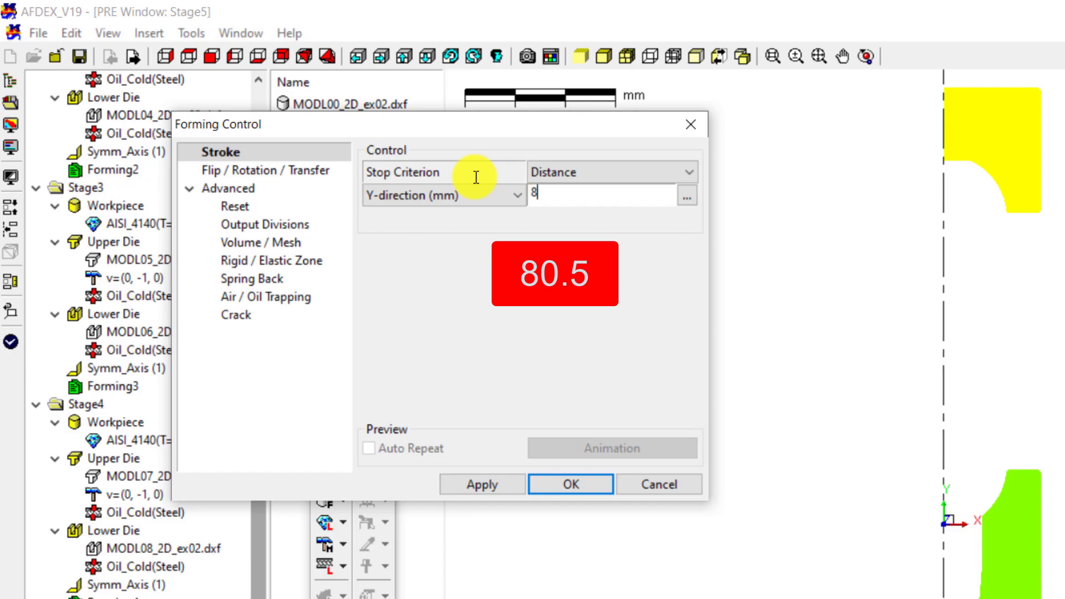
type("5")
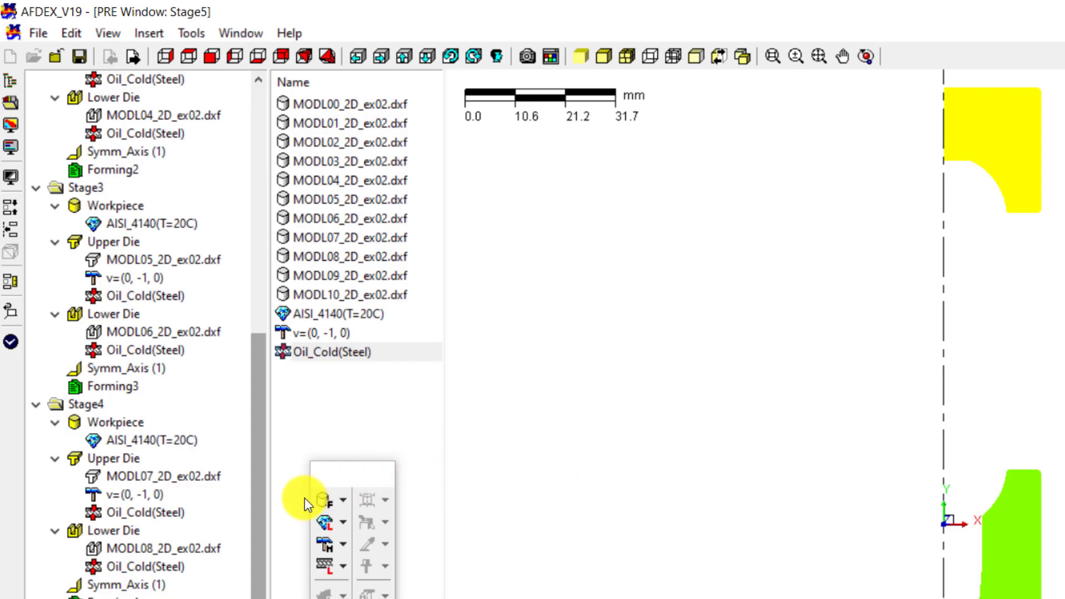
Save the setup as the AFDEX2D input-only file 'ballstud' in Desktop\Ballstud.
left_click_drag(256, 557, 309, 228)
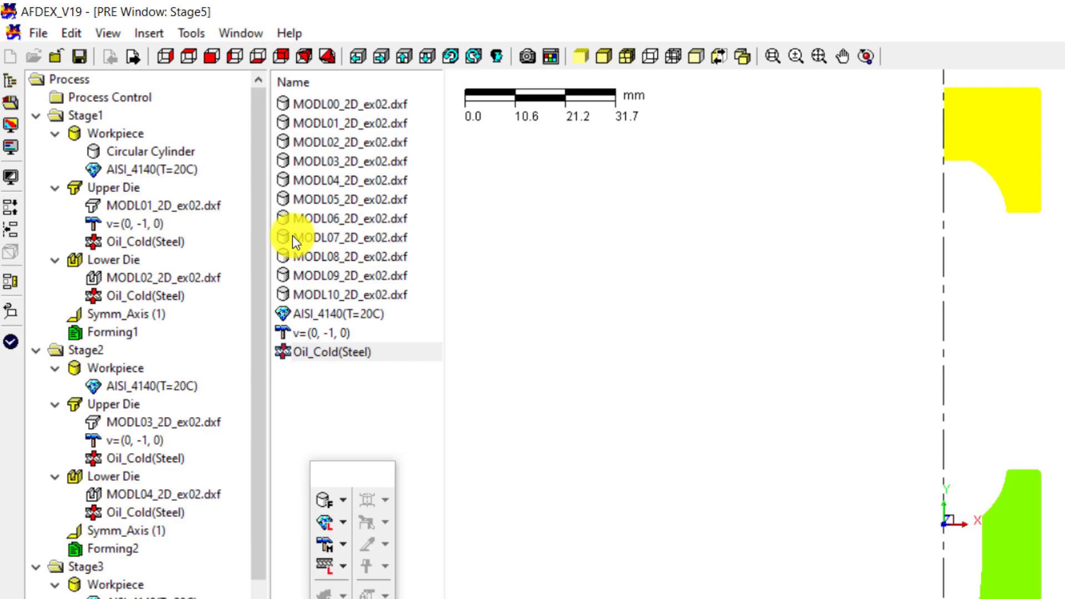
left_click(83, 60)
type("ballstud")
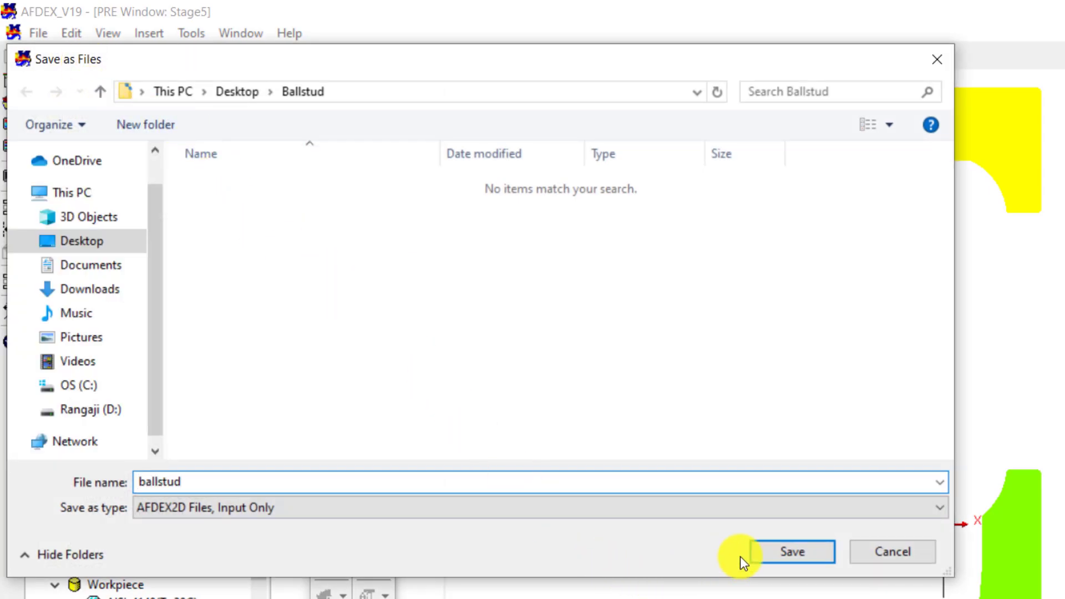
left_click(788, 557)
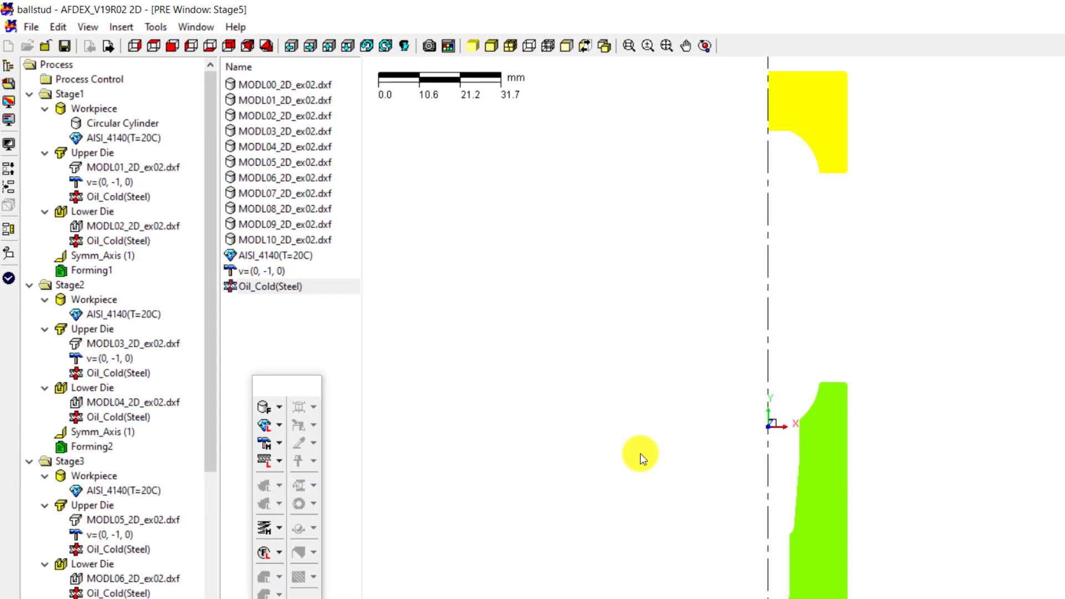
Verify the ballstud simulation data shows zero errors, then launch the forging run.
left_click(9, 279)
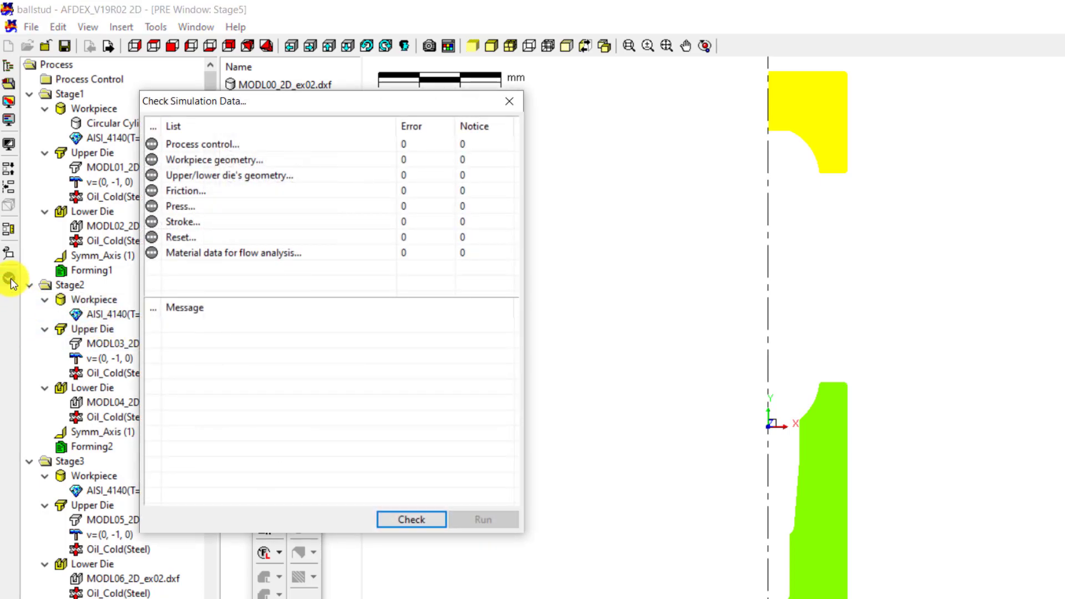
left_click(396, 519)
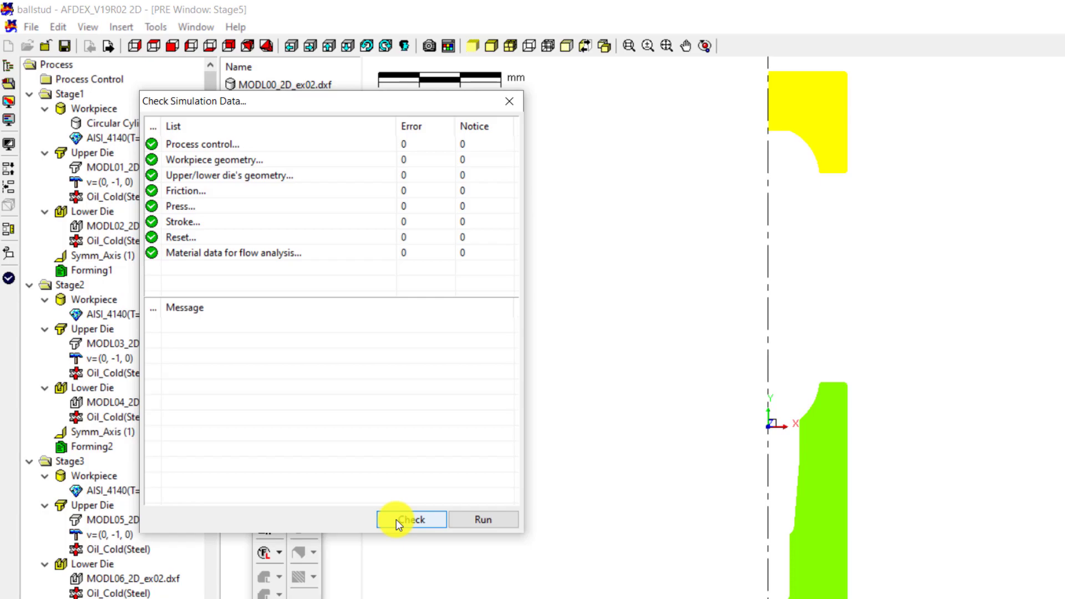
left_click(477, 521)
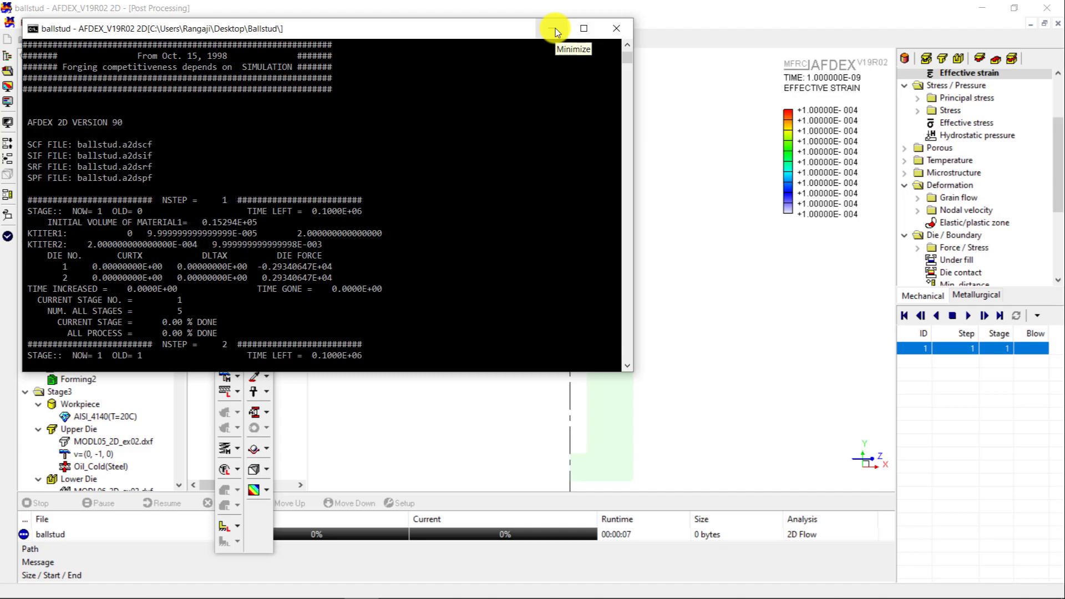
Contour the final stage by effective stress (peak near 1152 MPa), briefly comparing hydrostatic pressure.
left_click(555, 28)
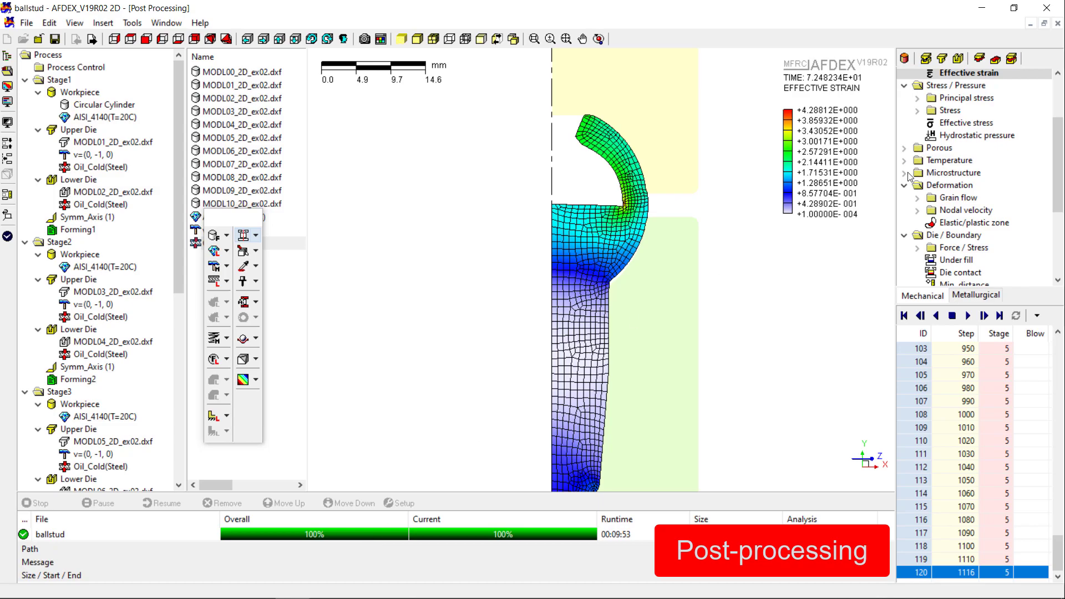
scroll(1047, 107, "up", 3)
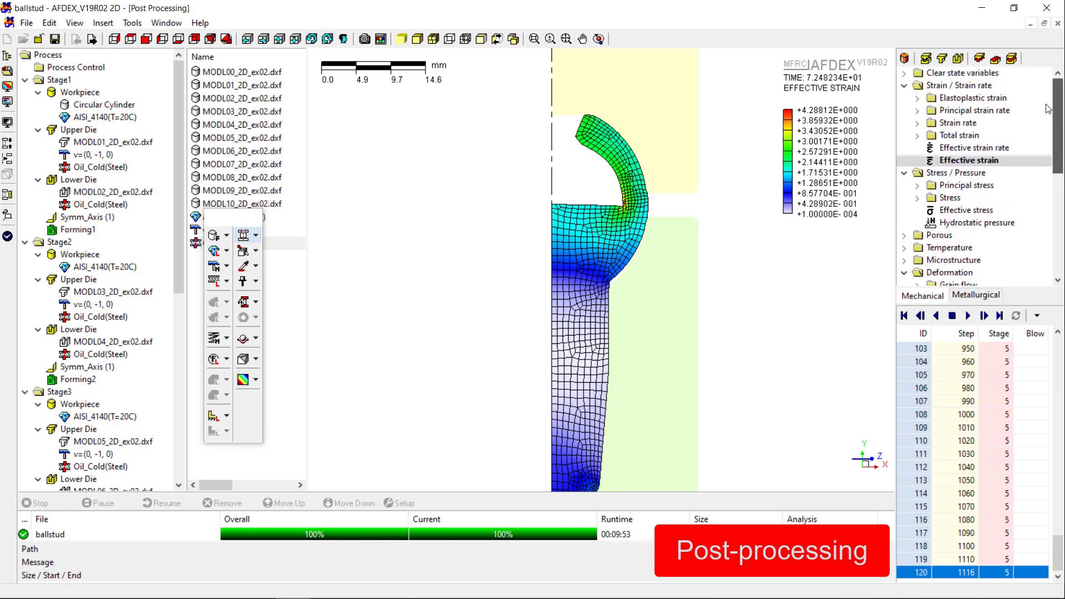
scroll(1053, 114, "down", 3)
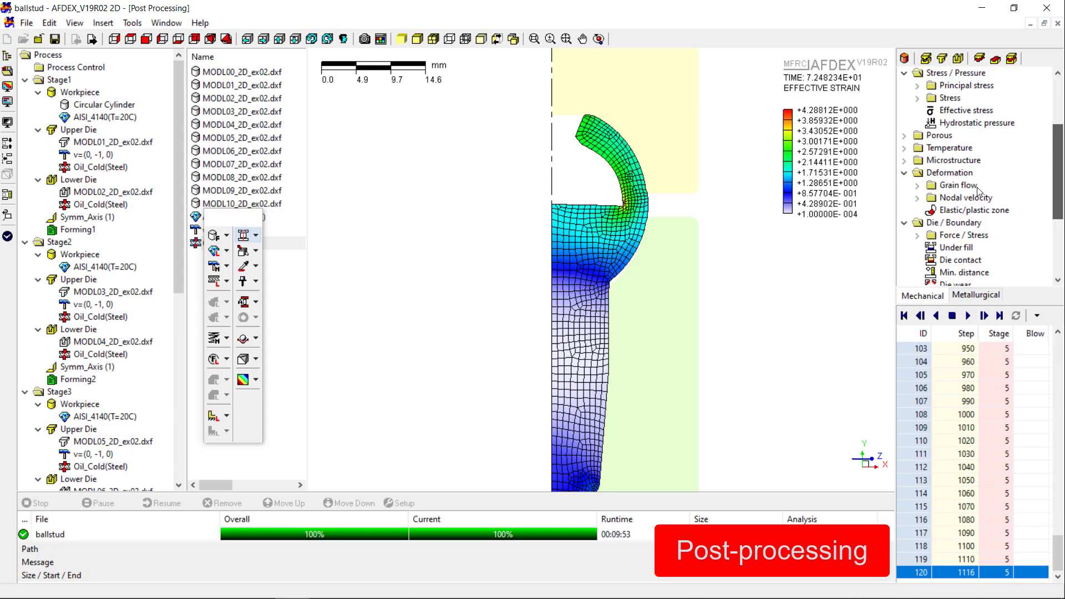
left_click(970, 111)
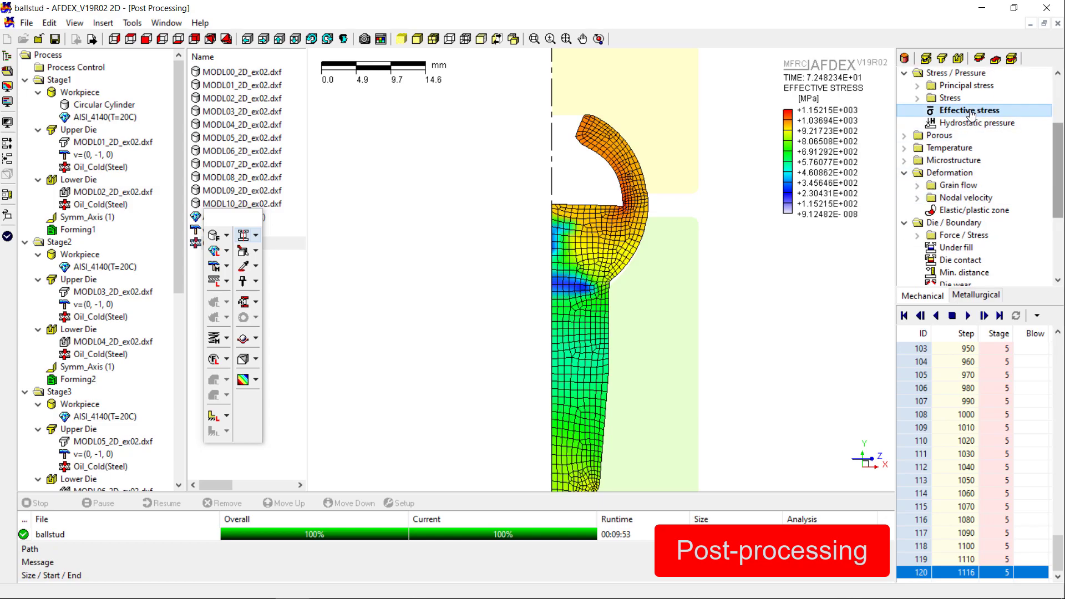
left_click(975, 123)
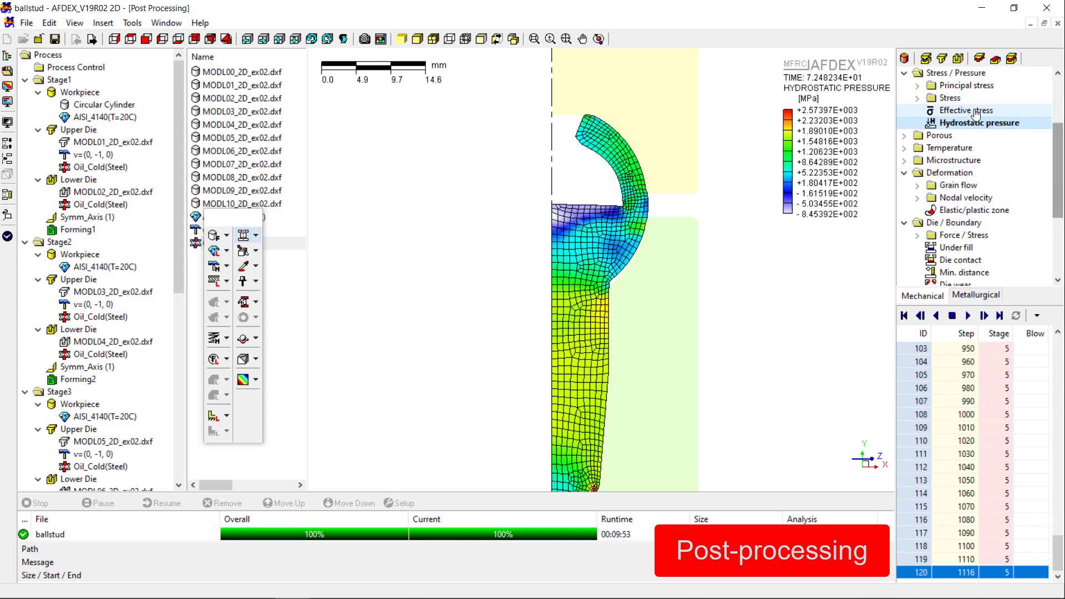
left_click(975, 112)
Jump to Stage 1's first step, showing the undeformed billet's effective stress, and zoom out.
left_click_drag(1062, 159, 1064, 225)
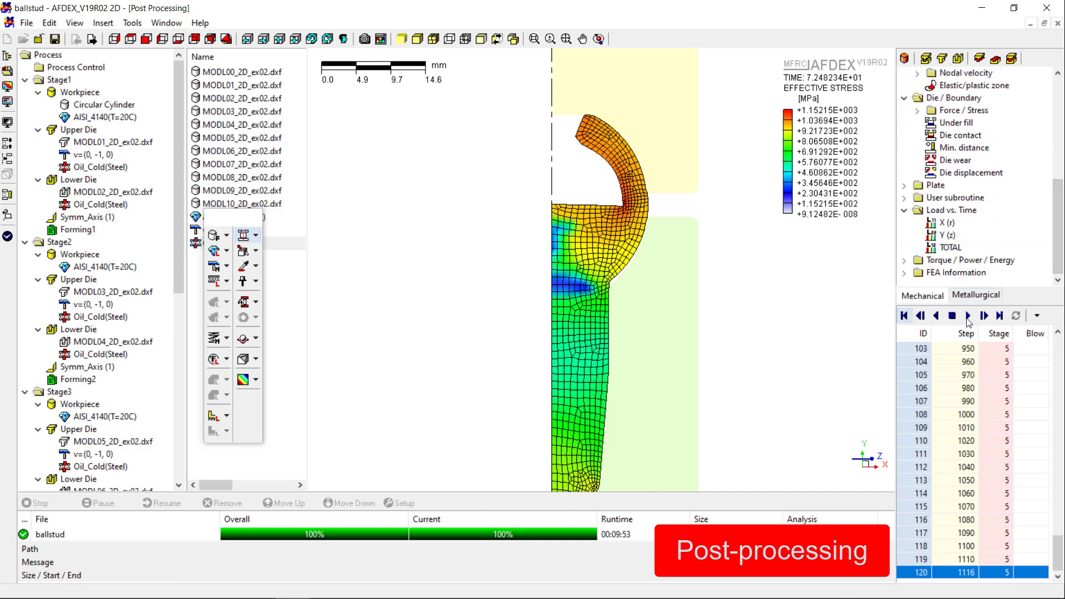
left_click(904, 316)
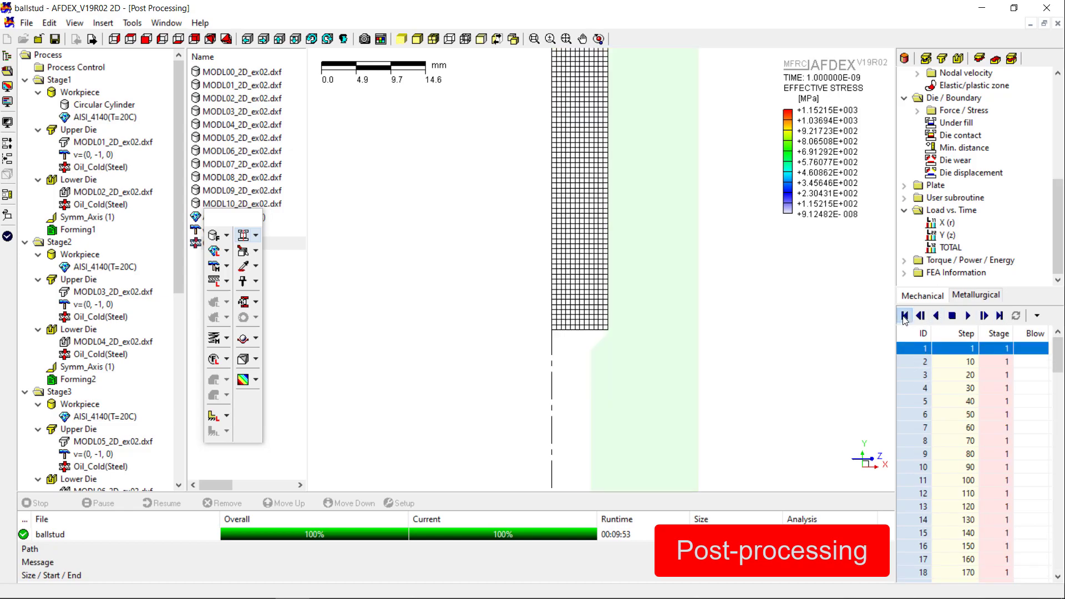
scroll(627, 362, "down", 2)
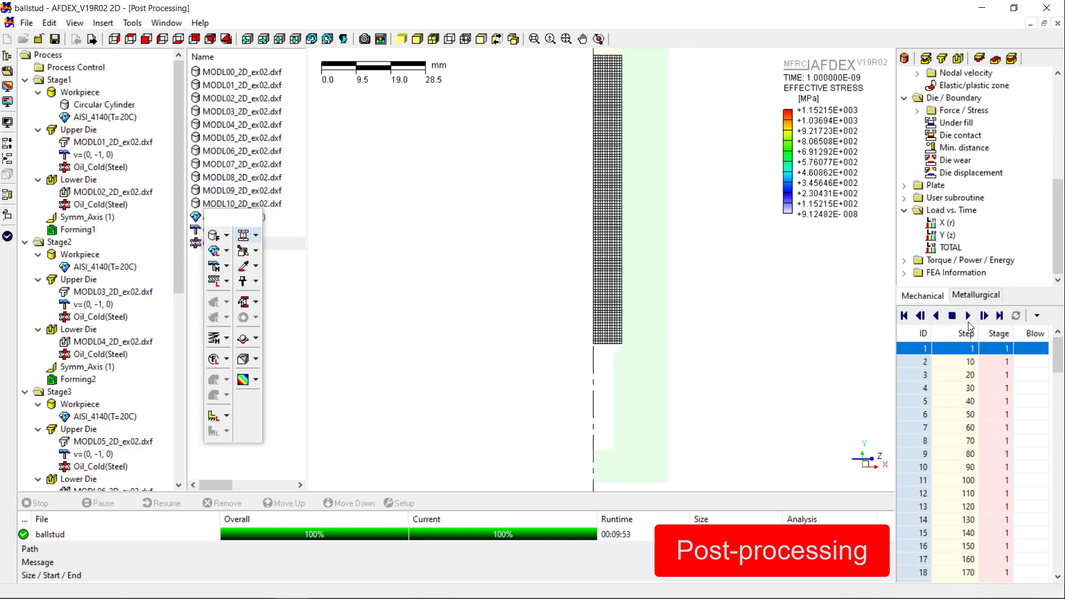